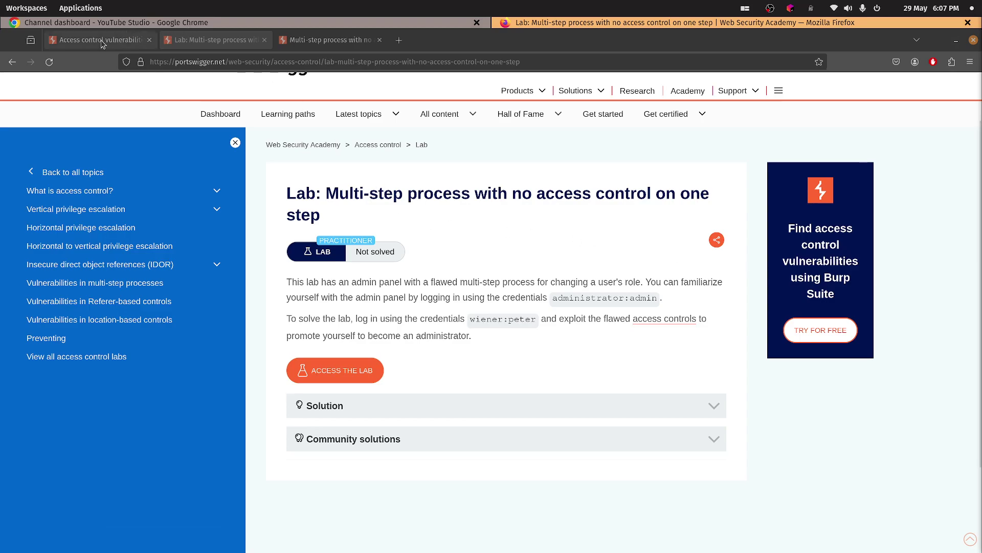
- Reload the lab shop page in Firefox so Burp captures its traffic
left_click(102, 43)
left_click(211, 44)
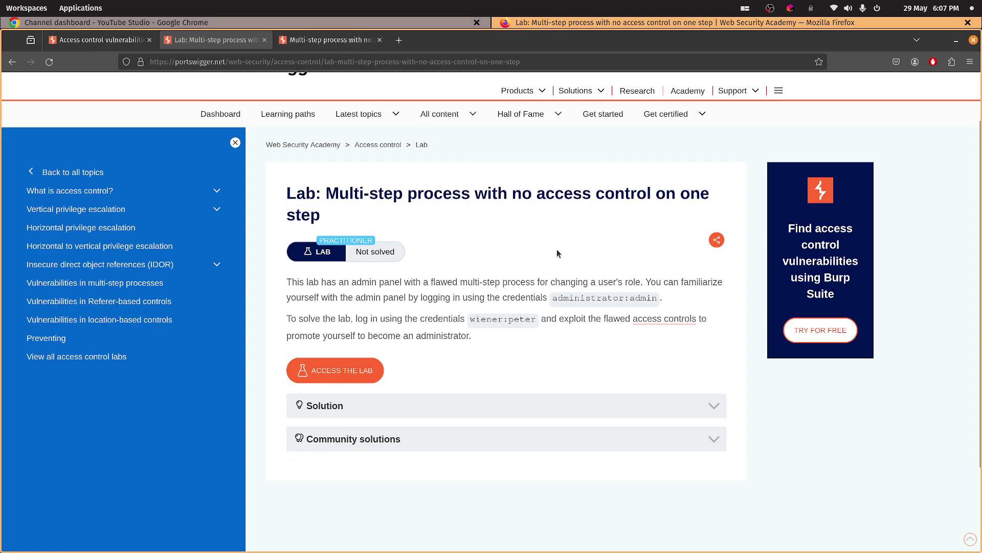
key("super+2")
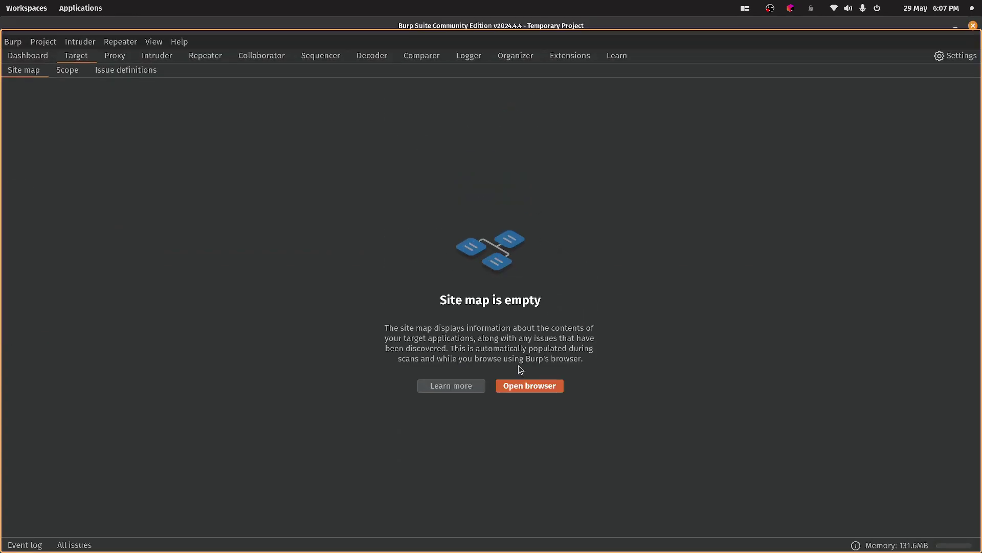
key("super+1")
key("ctrl+Tab")
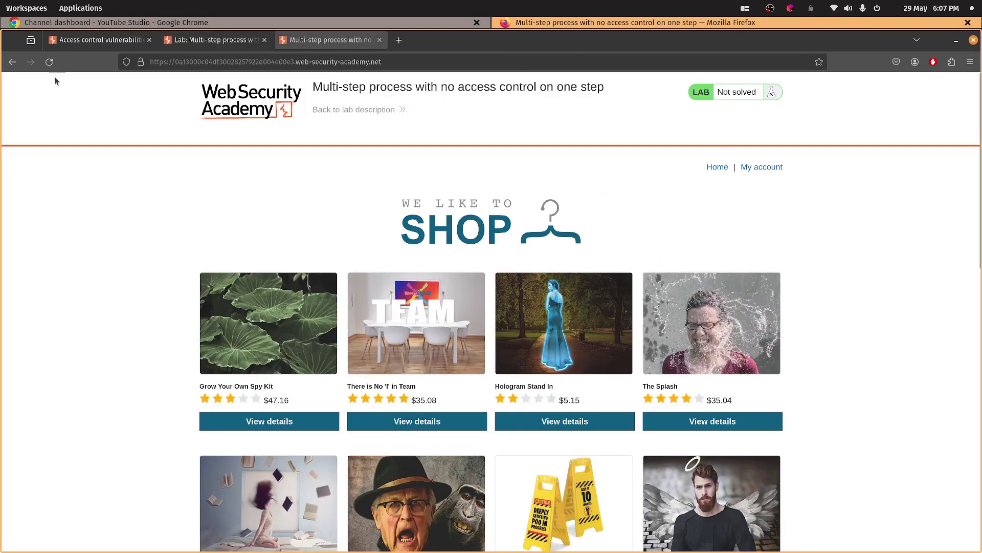
left_click(51, 67)
- Add the lab host to Burp's target scope and dismiss the out-of-scope logging prompt
key("super+2")
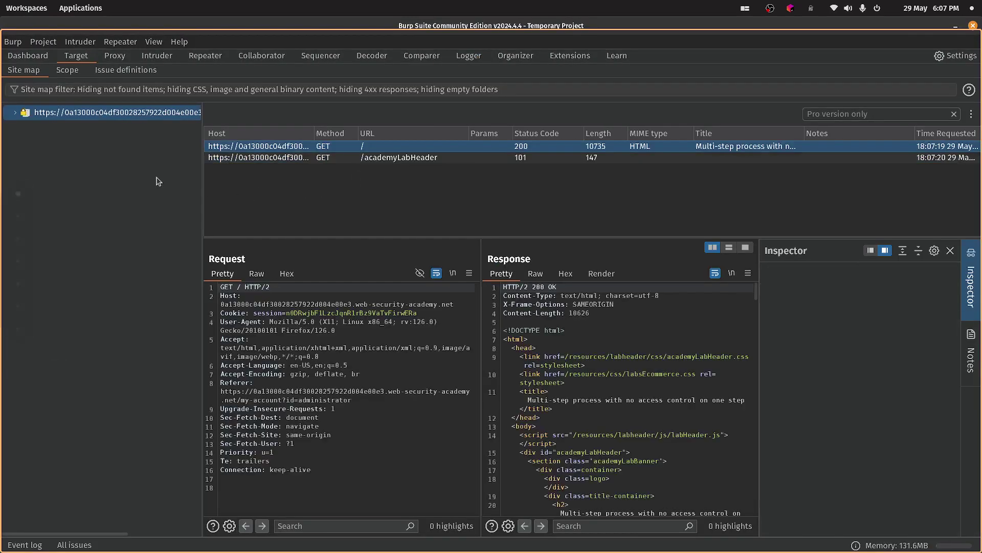
right_click(108, 113)
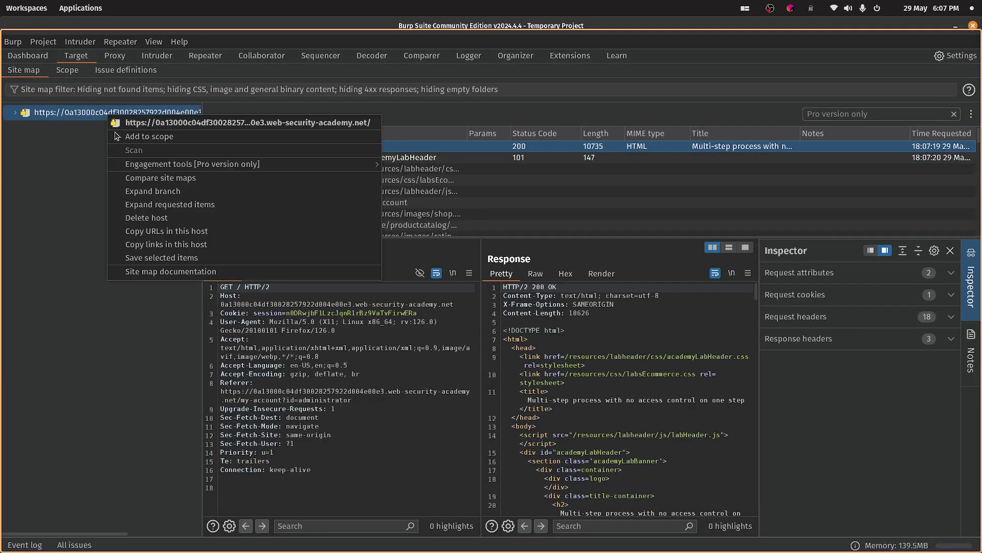
left_click(191, 137)
left_click(565, 337)
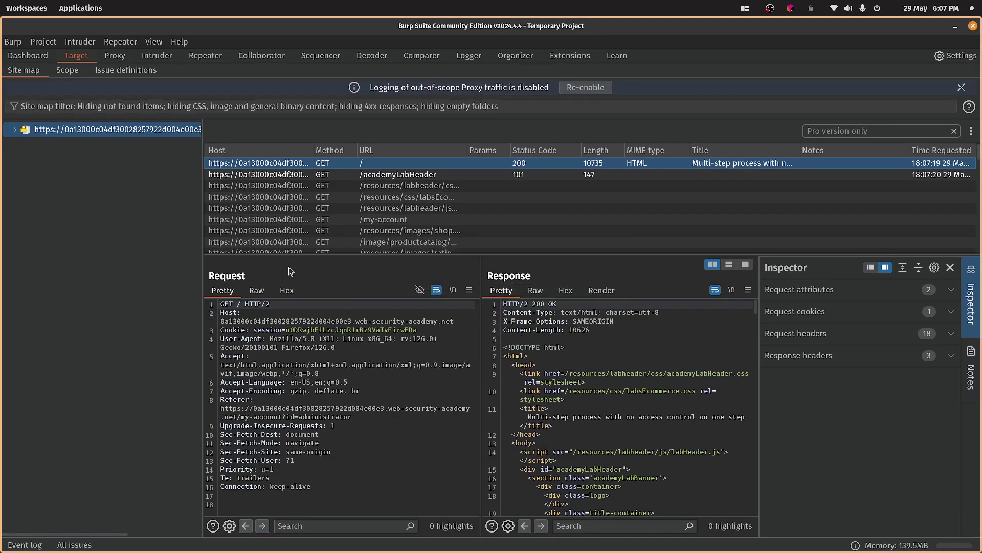
key("super+1")
- Log in to the lab as administrator using the saved credentials
left_click(762, 167)
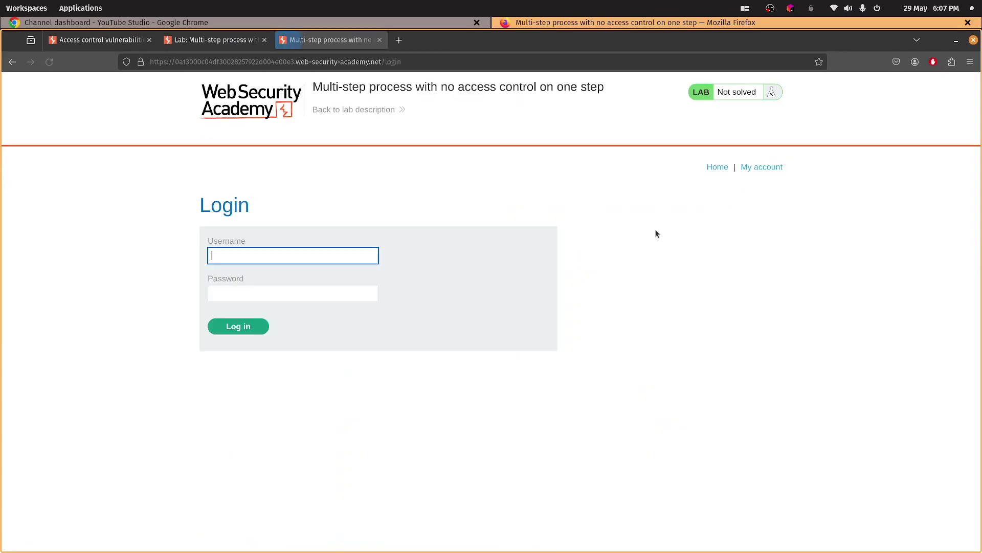
left_click(268, 256)
left_click(268, 274)
left_click(270, 295)
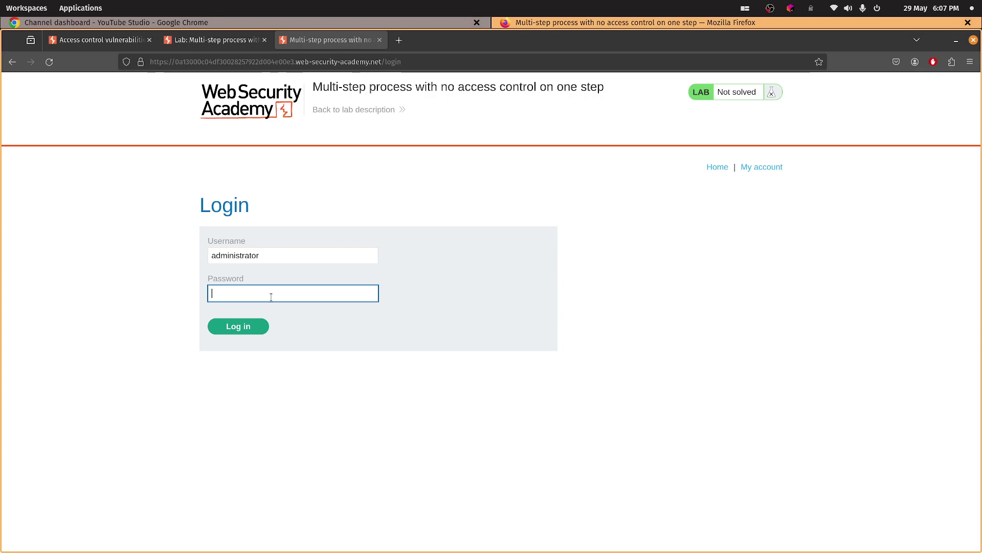
type("admin")
key("Return")
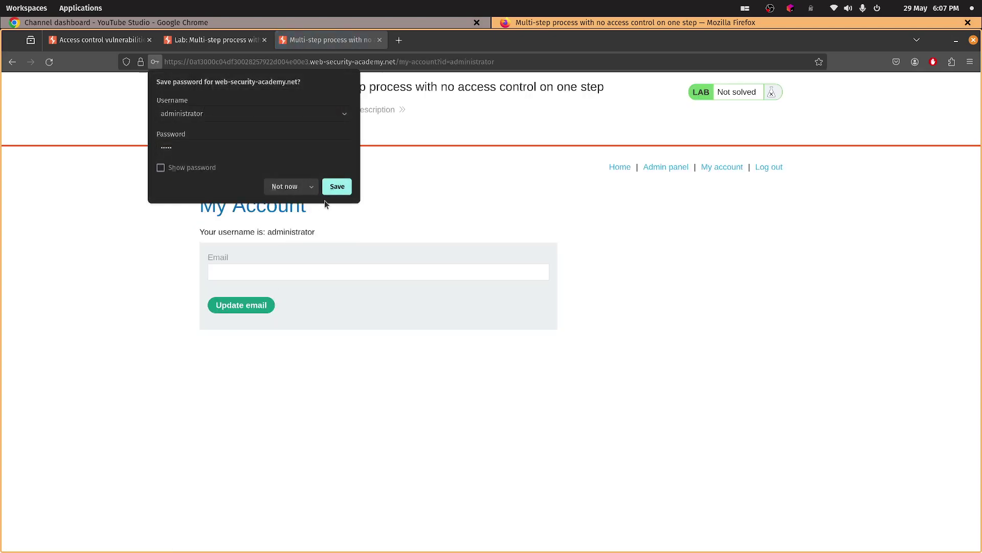
left_click(288, 187)
- In the Admin panel, choose carlos and start the upgrade
left_click(667, 166)
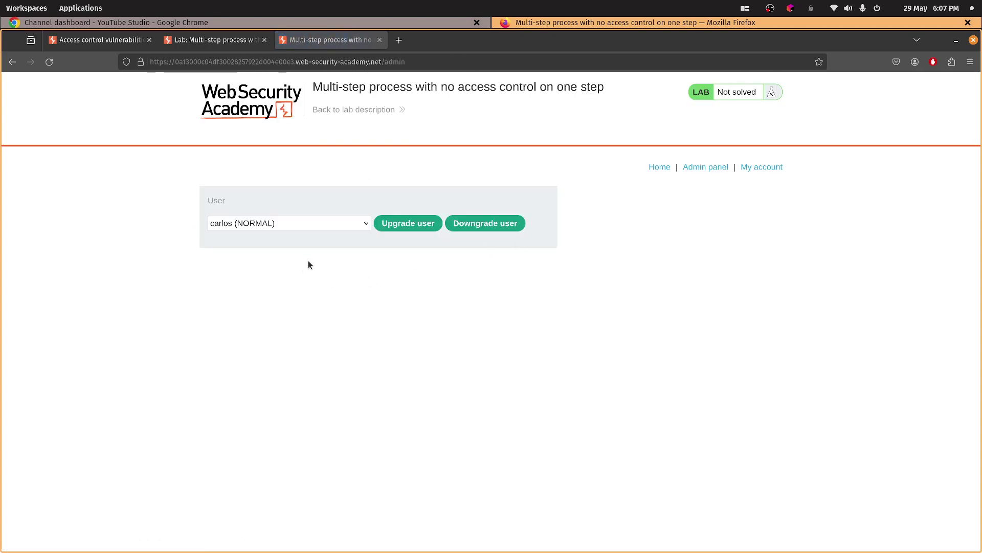
left_click(324, 226)
left_click(317, 223)
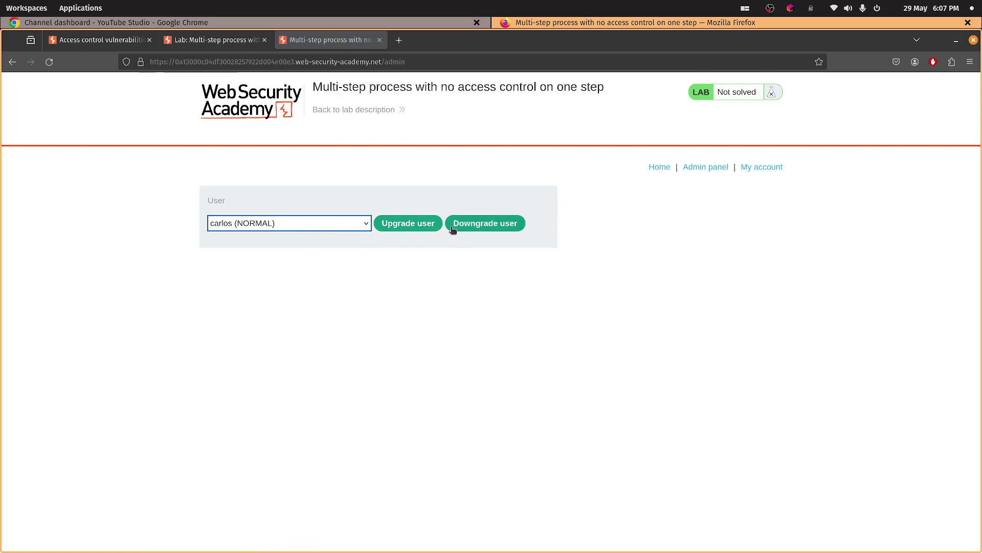
left_click(421, 223)
- Send the POST /admin-roles upgrade request to Repeater and inspect its action value
key("alt+Tab")
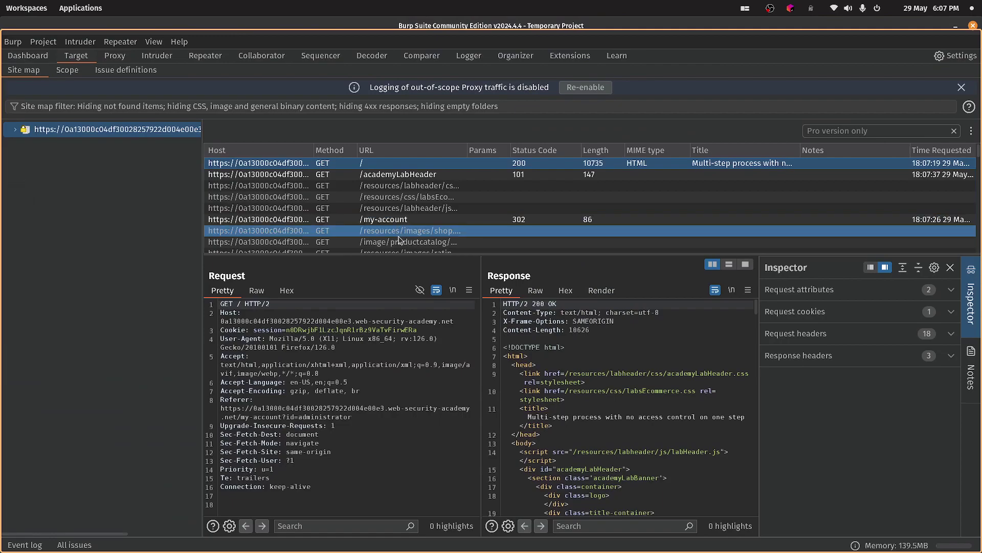
scroll(398, 240, "down", 2)
scroll(399, 240, "down", 2)
scroll(400, 237, "down", 2)
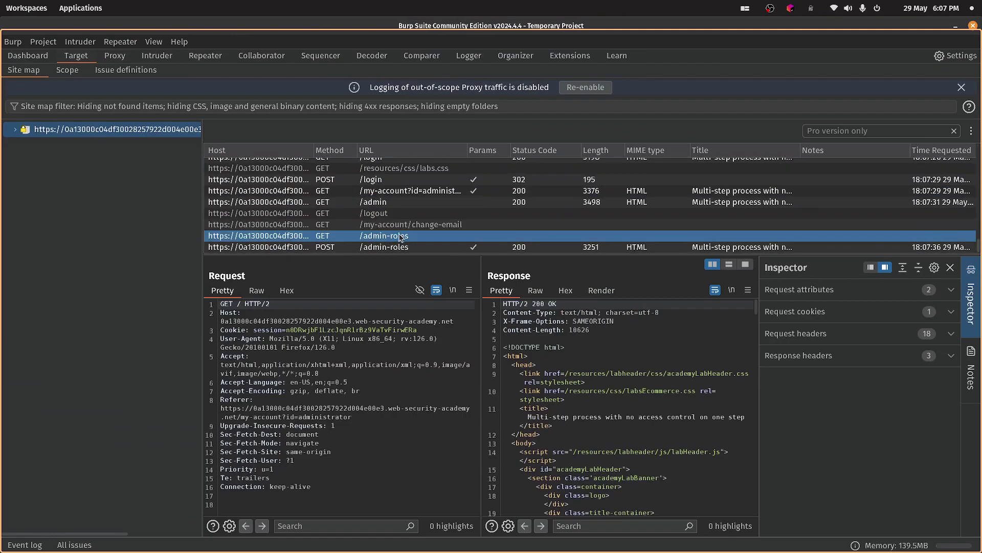
left_click(395, 248)
right_click(393, 250)
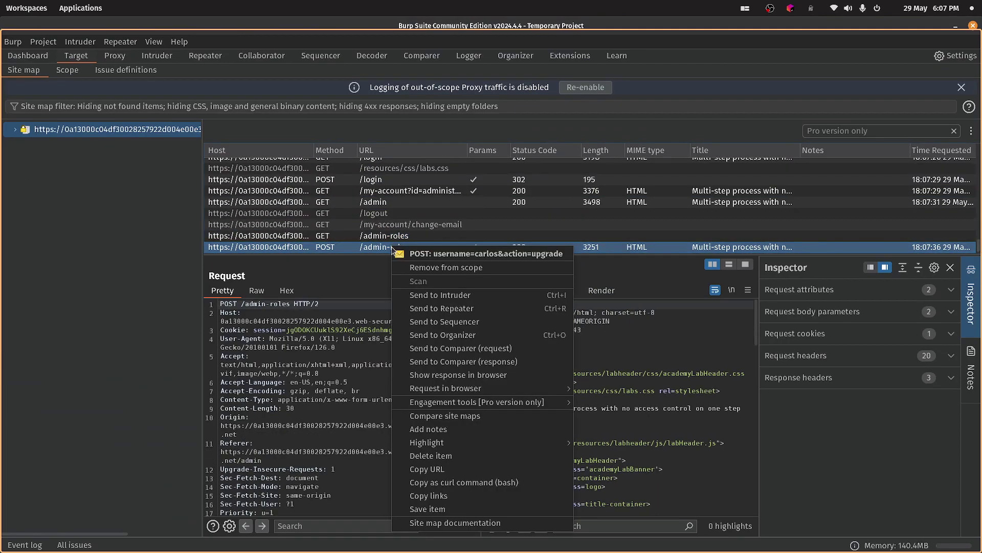
left_click(467, 308)
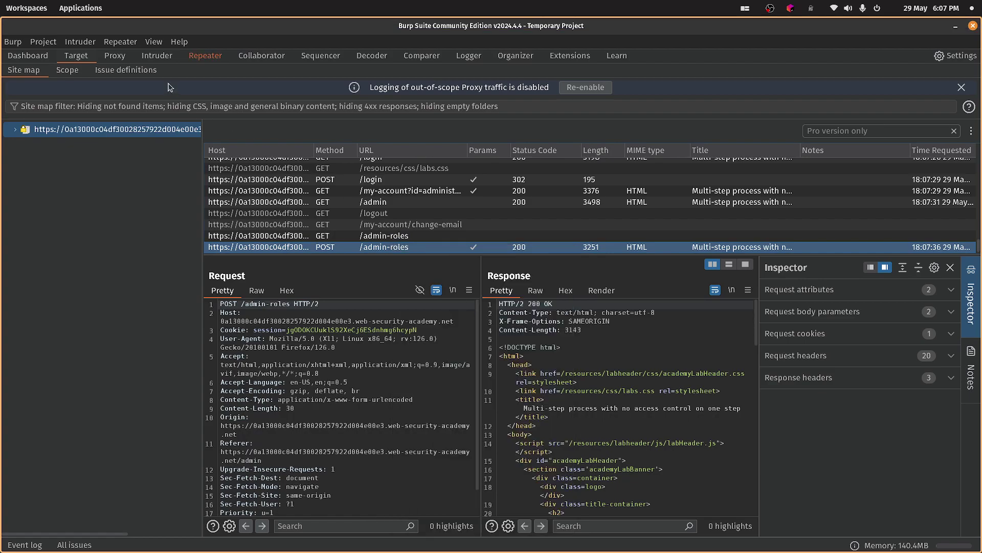
left_click(205, 56)
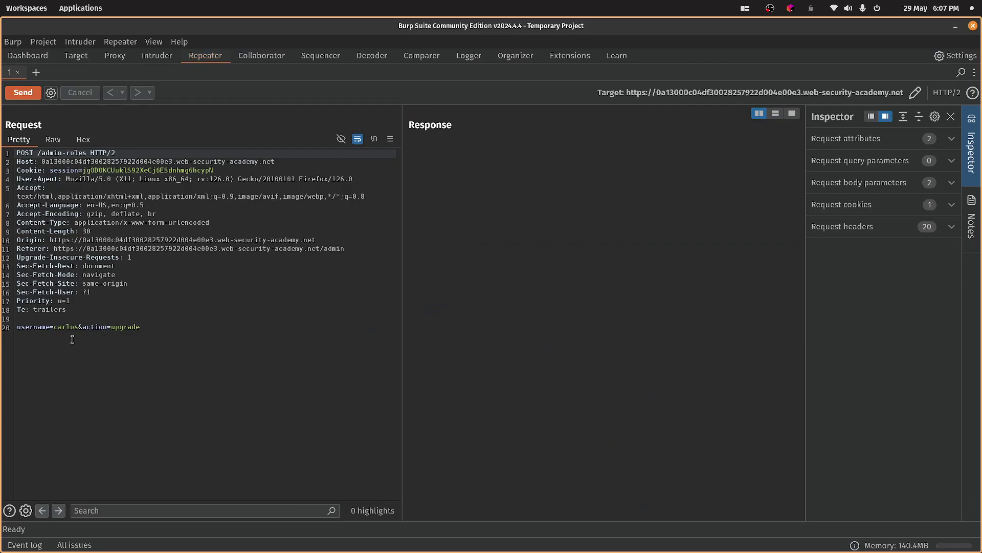
double_click(123, 327)
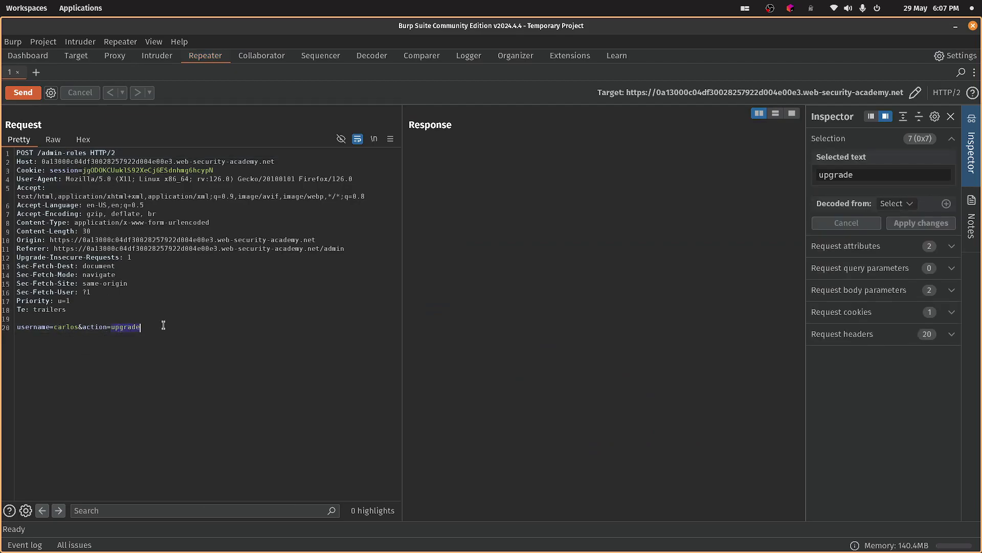
- Confirm the carlos upgrade on the browser's confirmation page
left_click(76, 55)
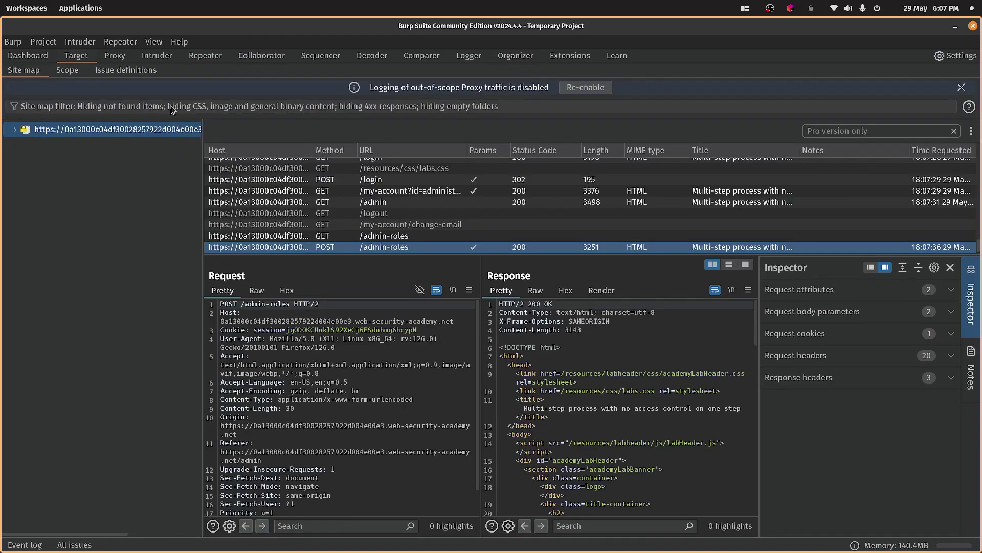
key("alt+Tab")
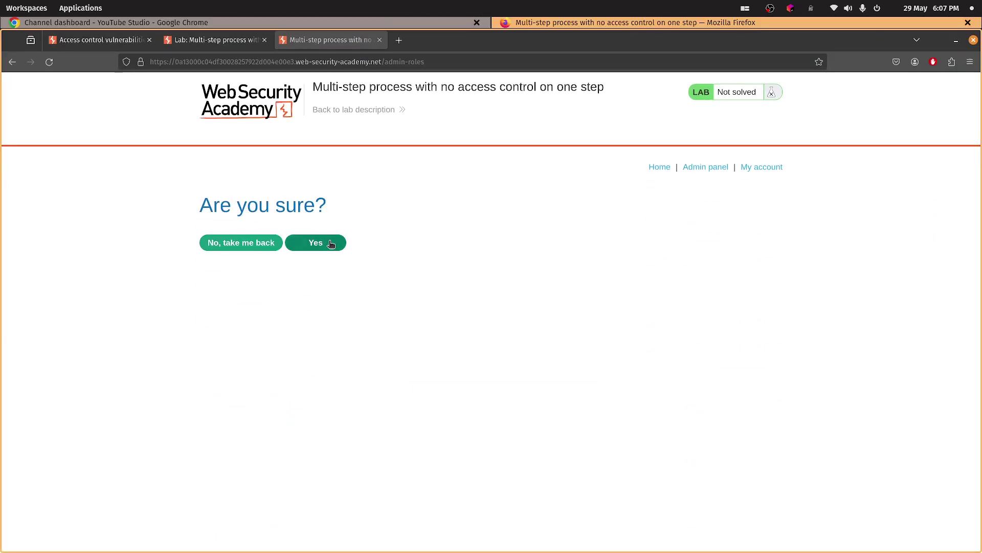
left_click(329, 244)
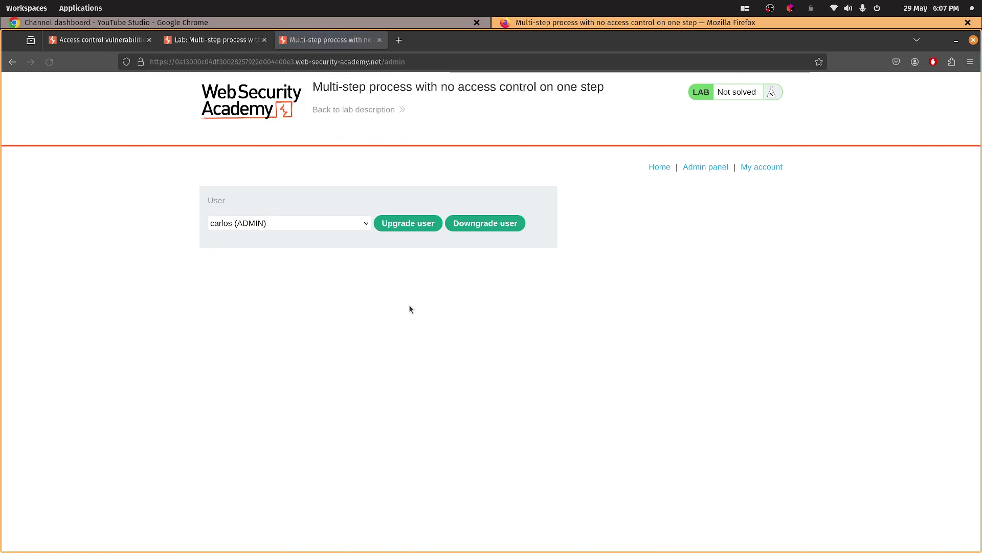
key("alt+Tab")
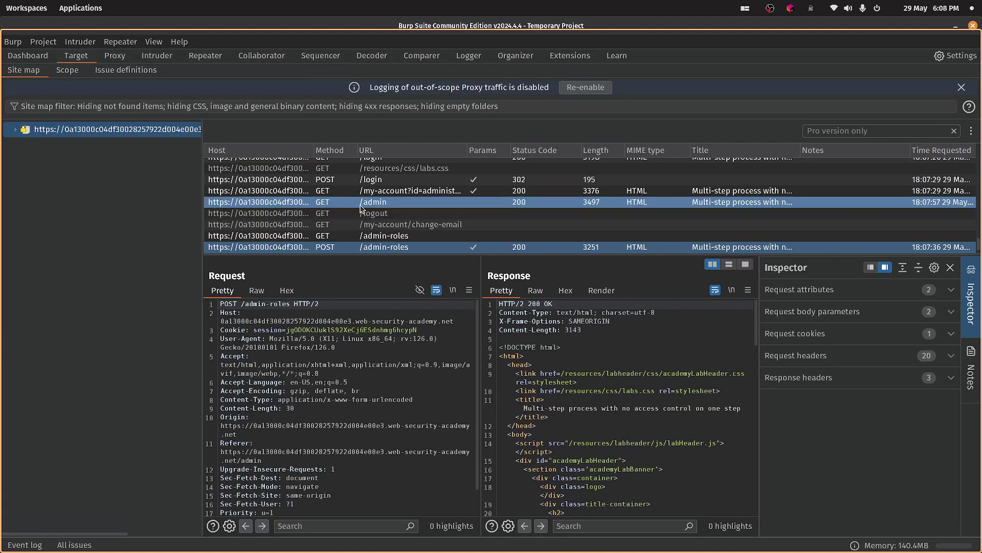
- Send the confirm-step POST /admin-roles 302 request to Repeater and compare it with tab 1
left_click(352, 246)
right_click(352, 247)
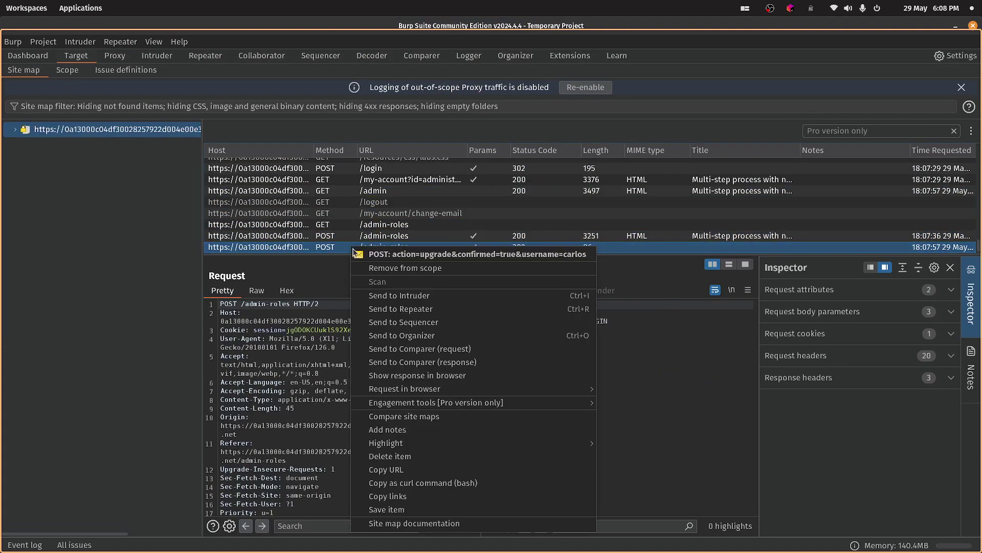
left_click(460, 310)
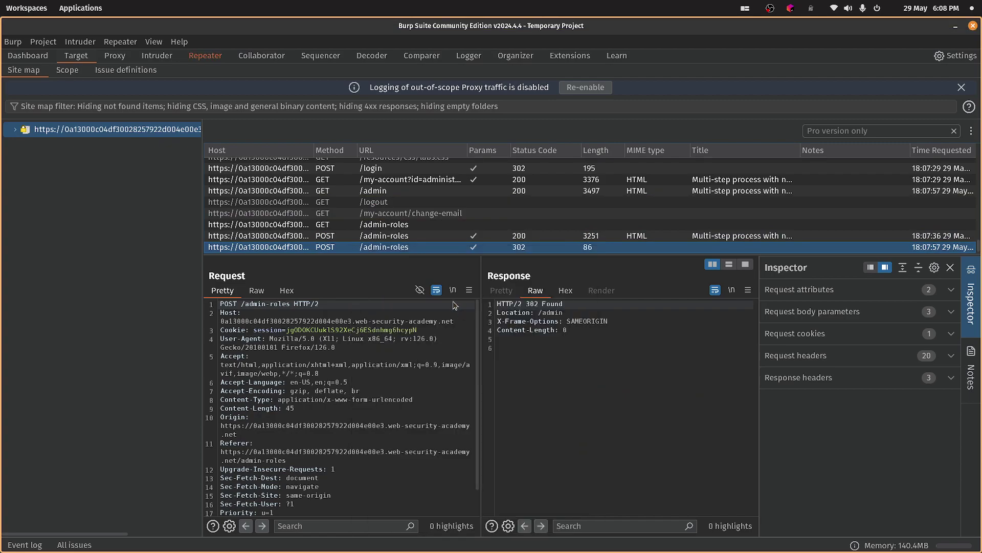
left_click(217, 55)
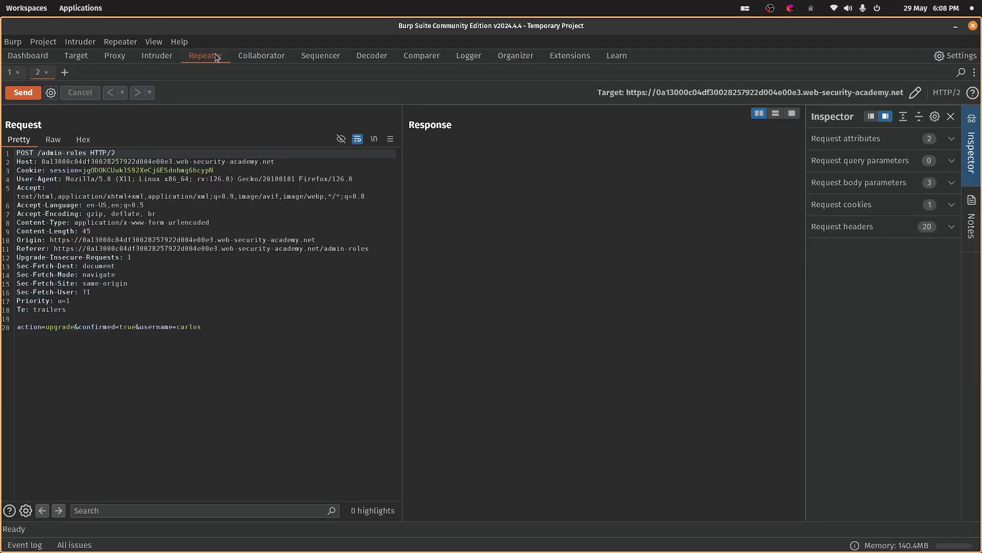
left_click(11, 73)
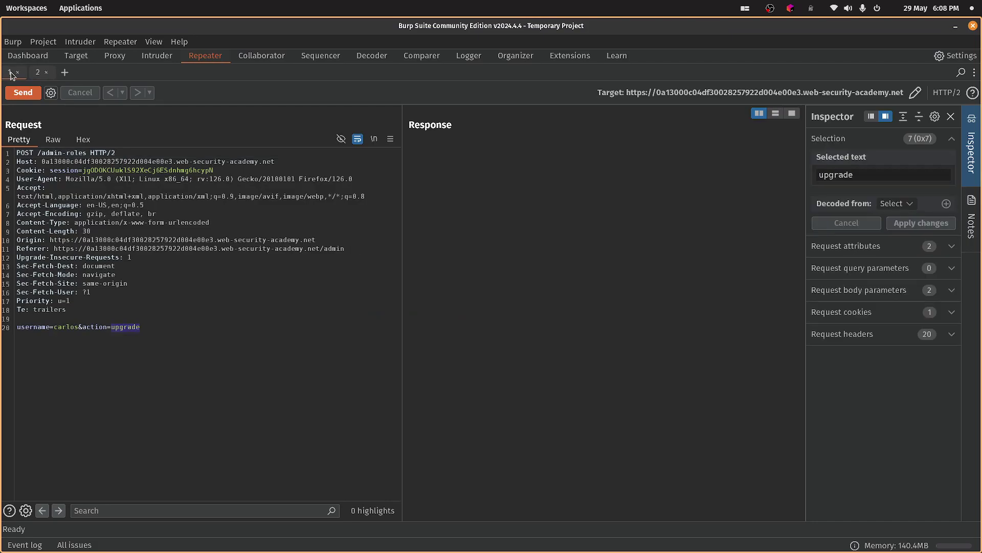
left_click(40, 73)
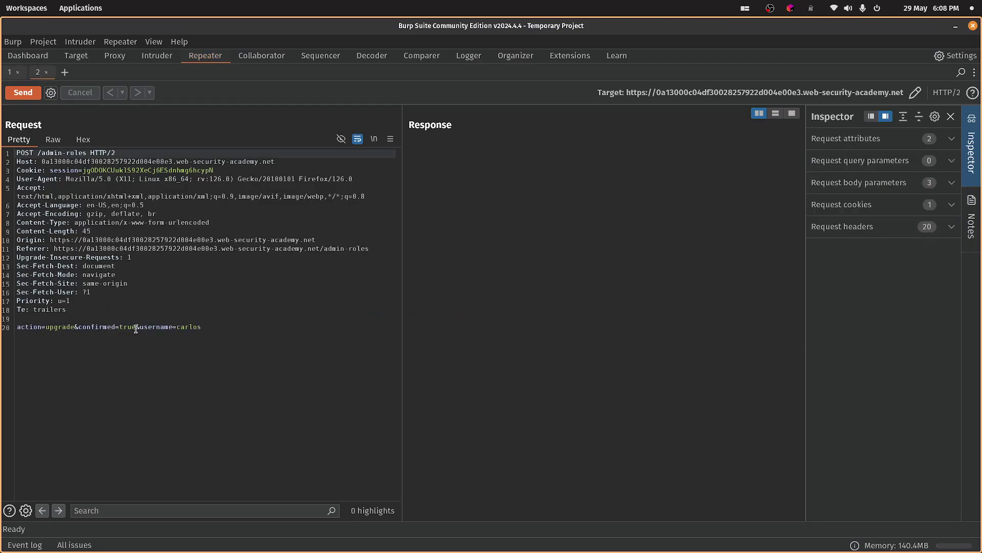
left_click(11, 72)
- Pick wiener in the admin user list, then log out of administrator
key("alt+Tab")
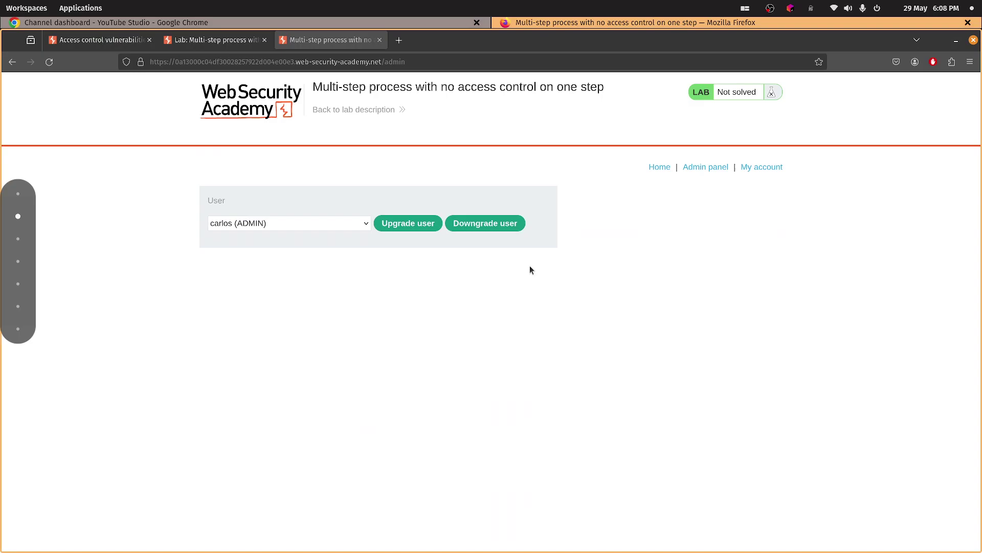
left_click(267, 228)
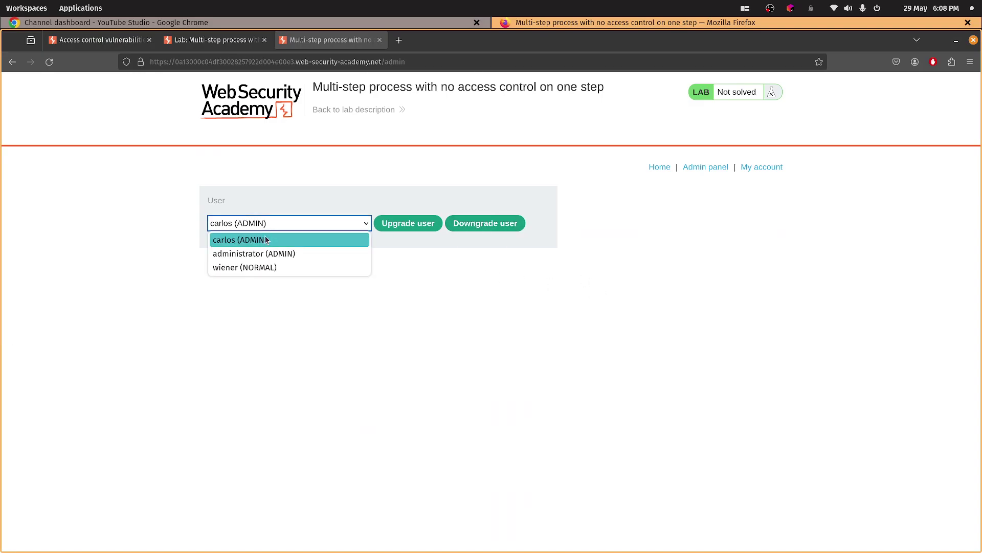
left_click(255, 269)
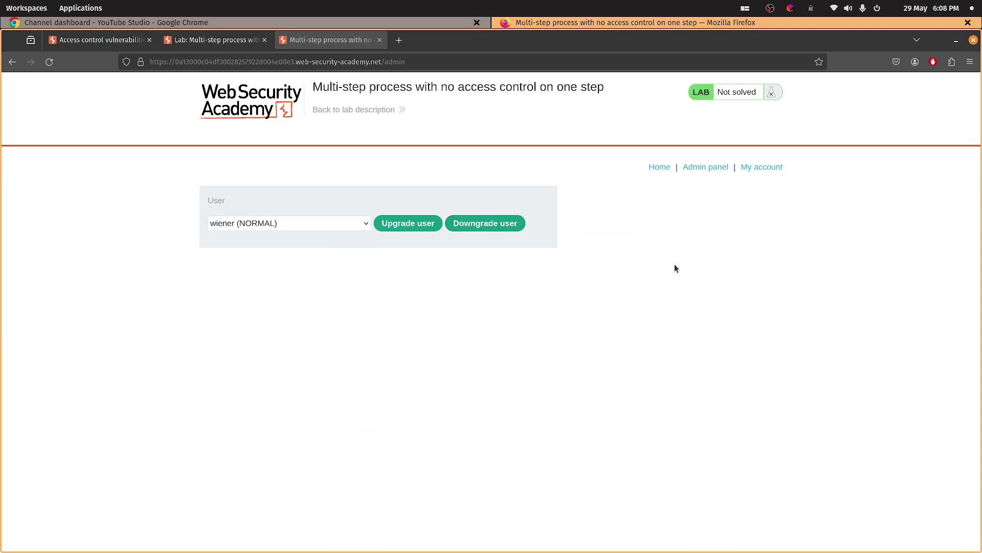
left_click(756, 168)
left_click(769, 166)
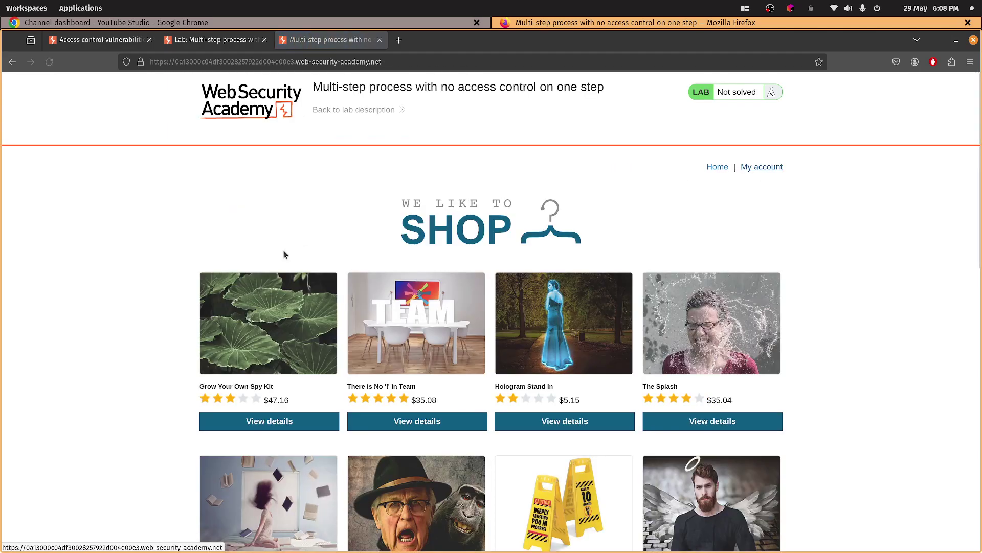
- Attempt a first login from the lab's login page
left_click(215, 39)
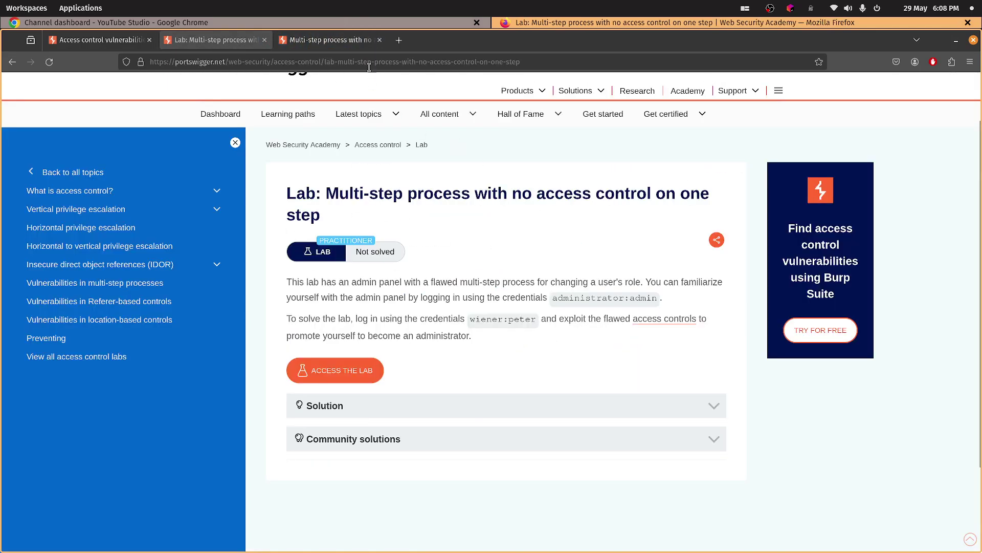
left_click(330, 40)
left_click(761, 166)
left_click(352, 251)
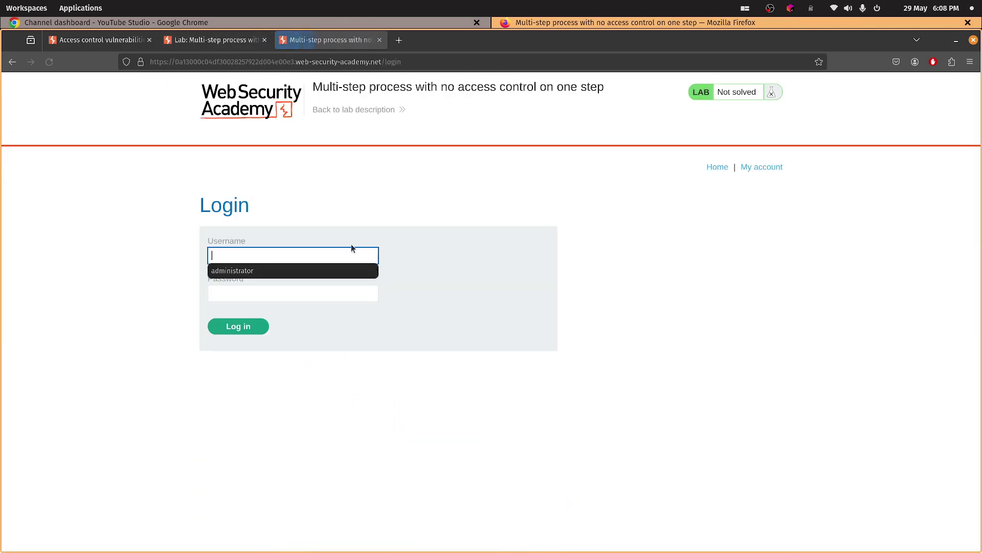
type("wein")
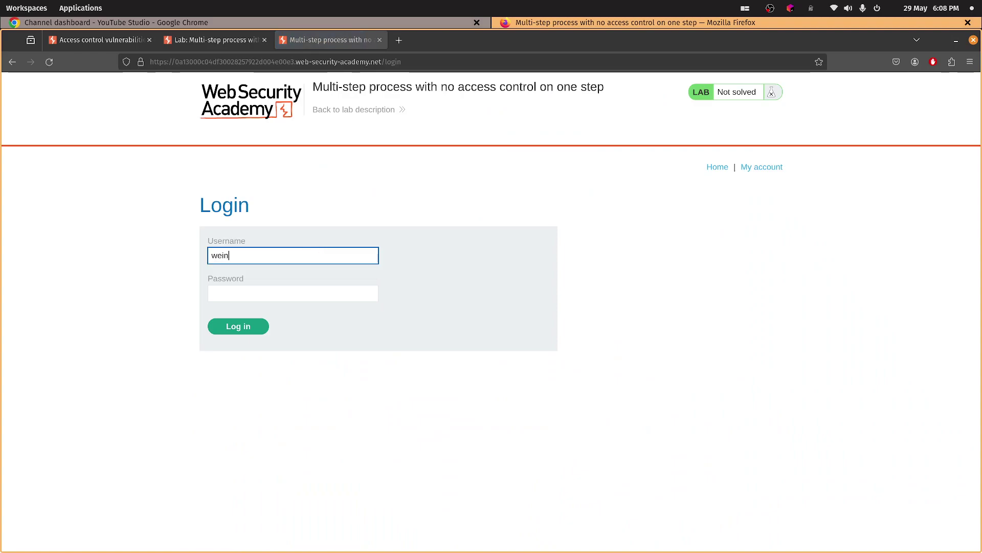
type("er")
key("Tab")
type("pr")
key("Return")
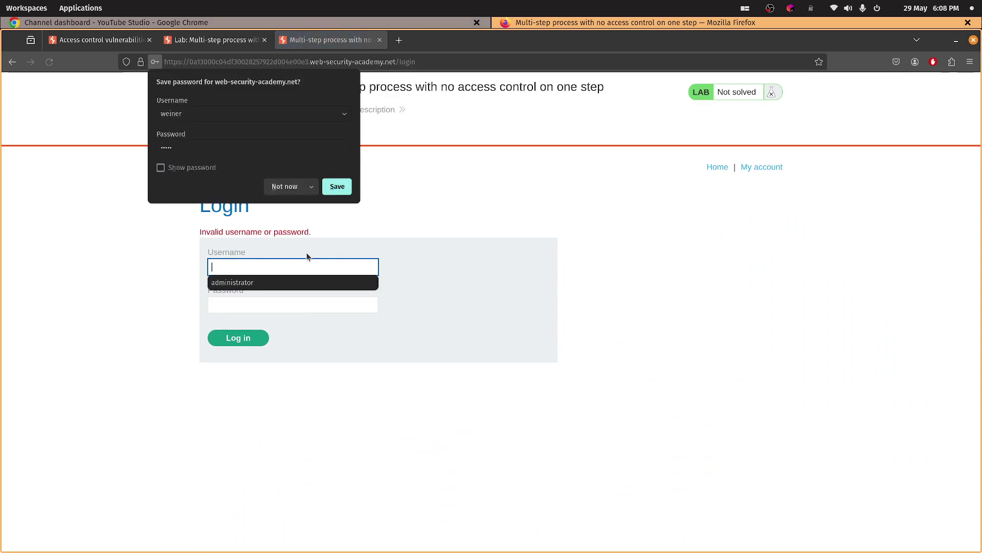
left_click(219, 40)
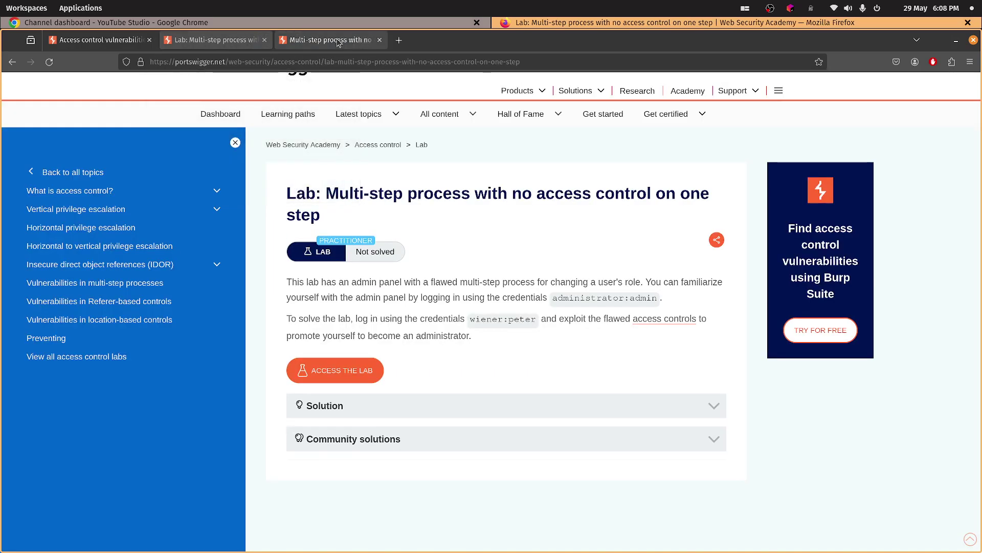
double_click(477, 318)
right_click(477, 319)
left_click(501, 328)
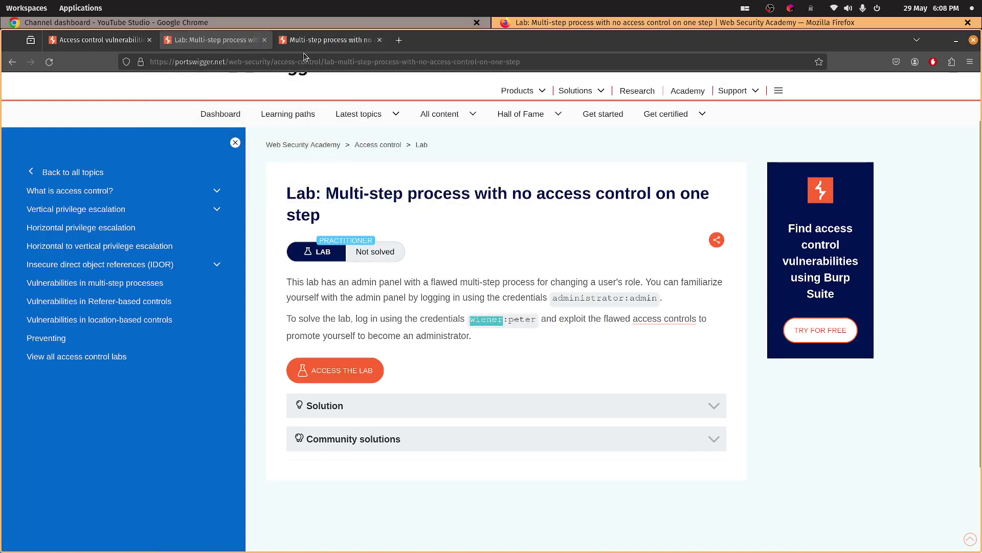
left_click(326, 40)
key("ctrl+v")
left_click(263, 307)
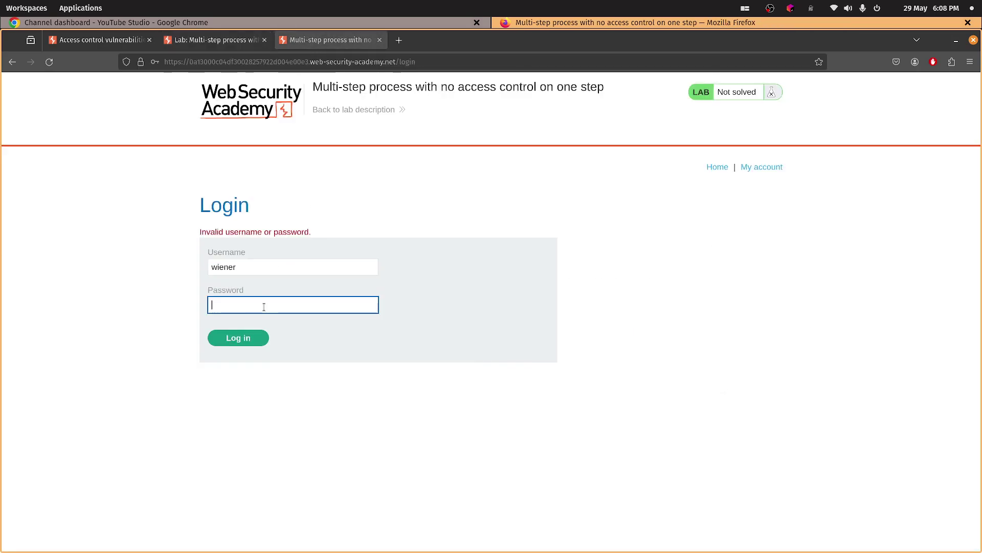
type("eter")
key("Return")
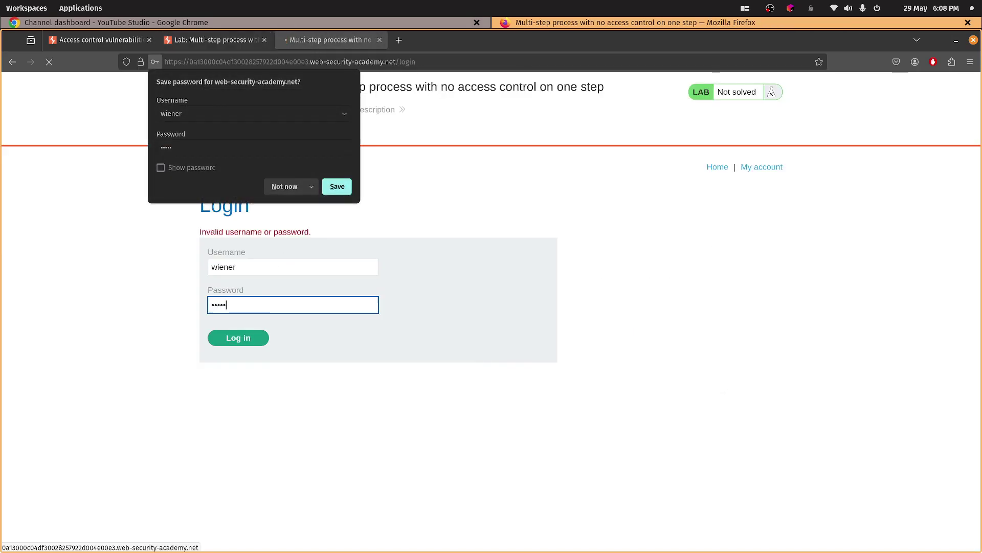
left_click(290, 192)
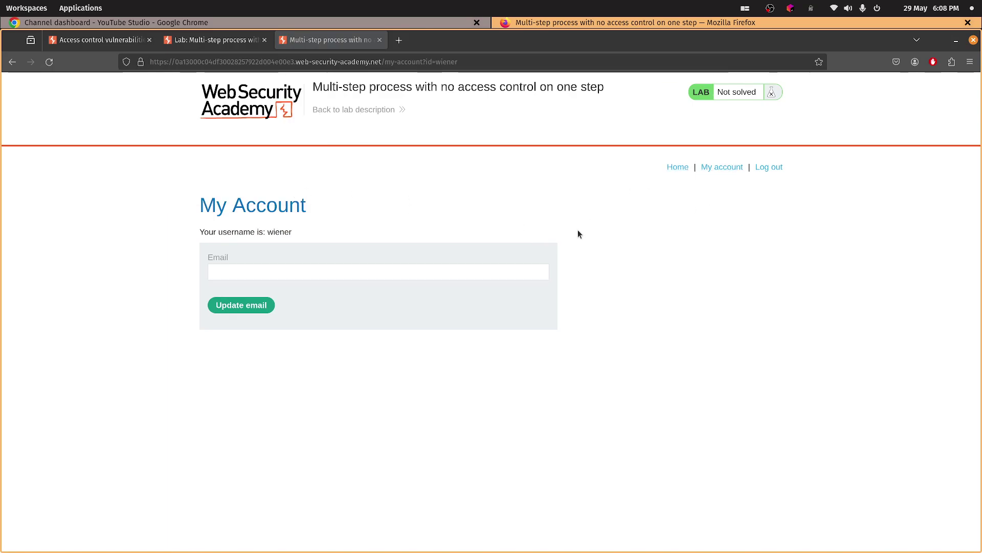
key("alt+Tab")
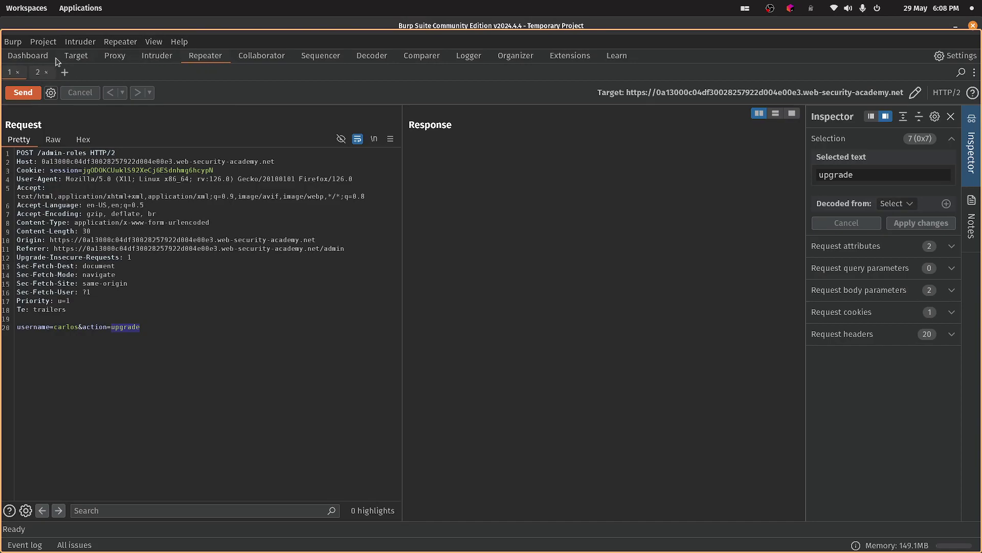
- Select GET /my-account?id=wiener in the site map and highlight its session cookie value
key("alt+Tab")
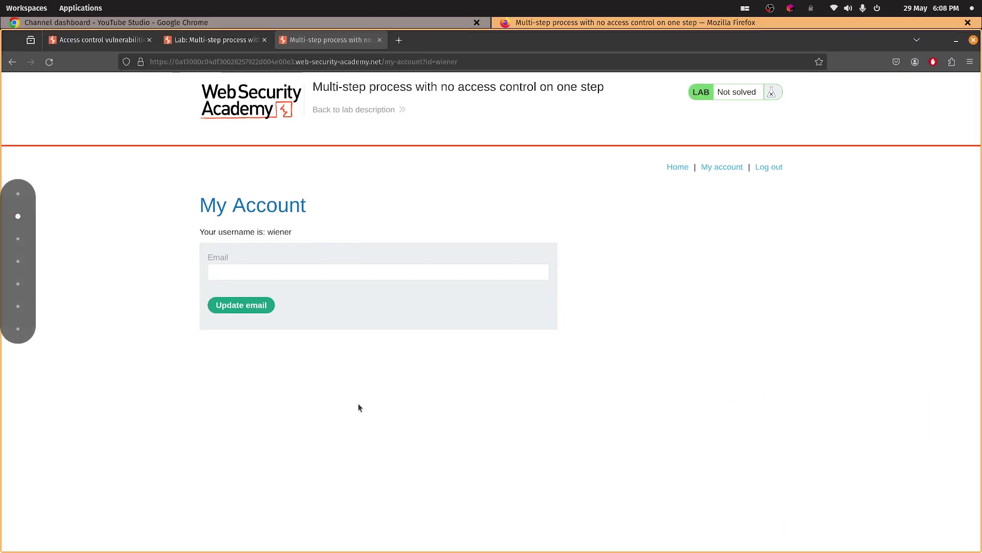
key("alt+Tab")
left_click(77, 58)
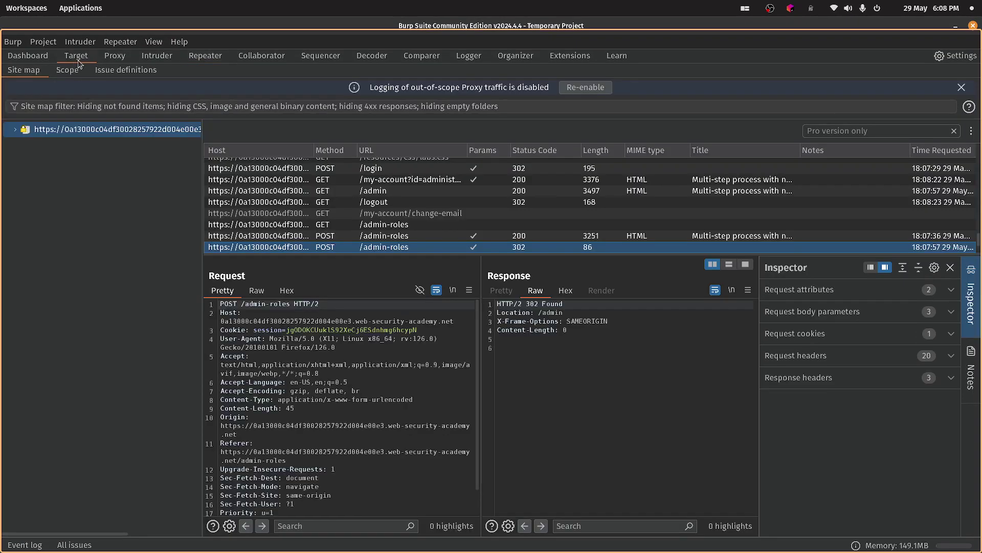
left_click(334, 250)
scroll(329, 250, "down", 1)
key("Down")
key("Down")
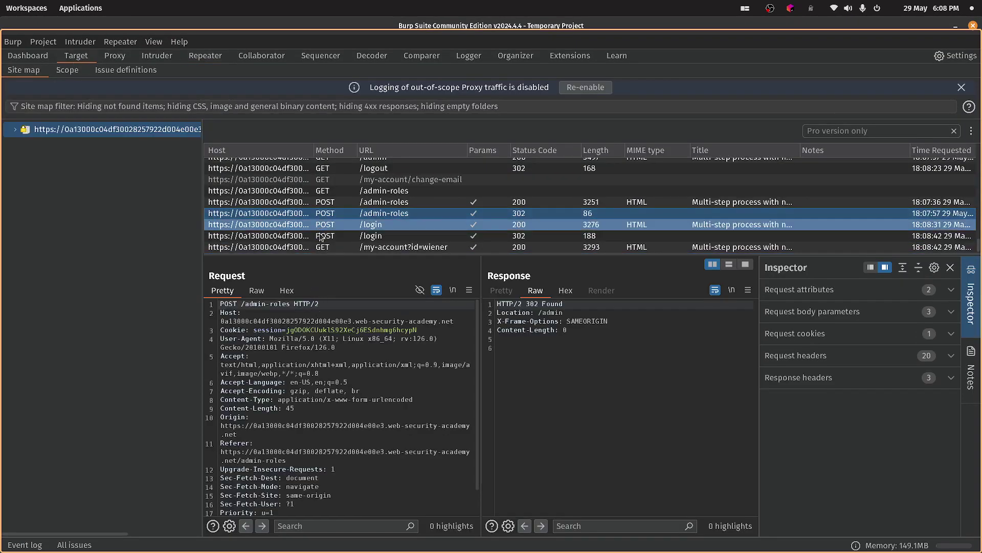
key("Down")
double_click(234, 330)
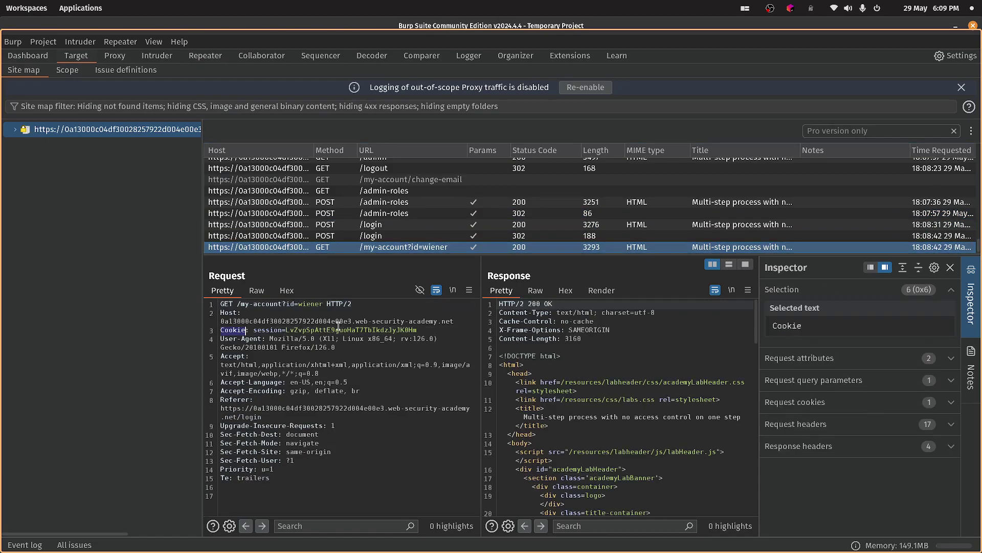
left_click_drag(286, 330, 418, 330)
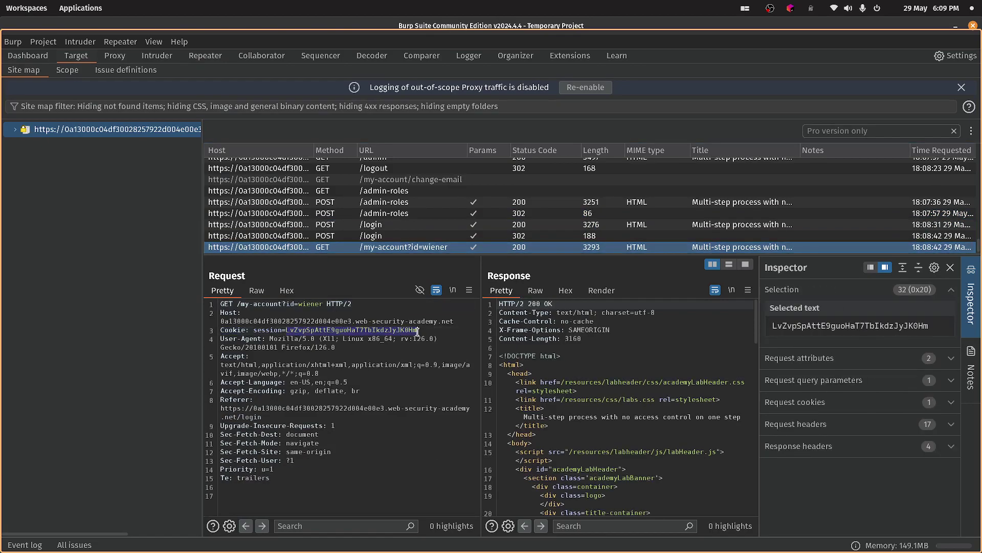
- Bring Firefox back to the lab's My Account page
key("alt+Tab")
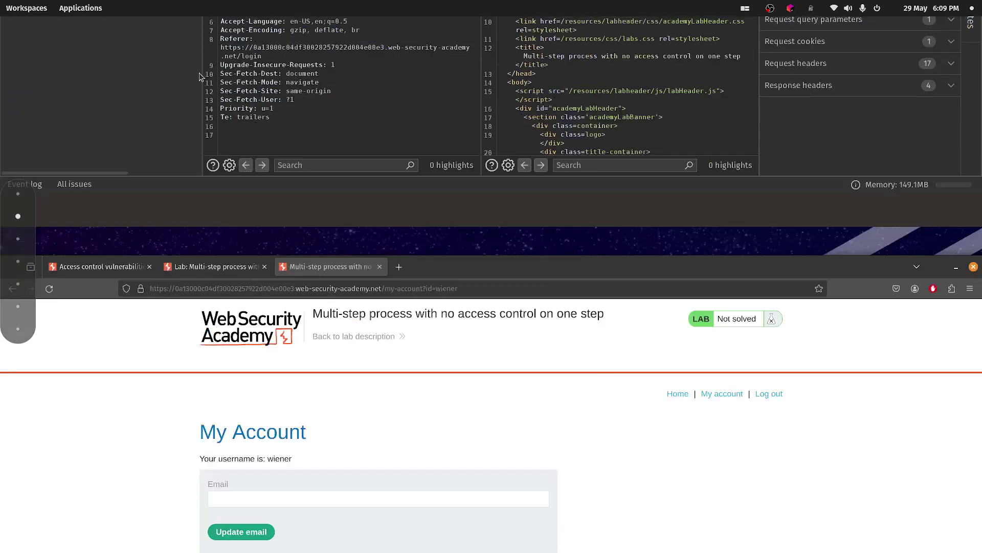
left_click(215, 40)
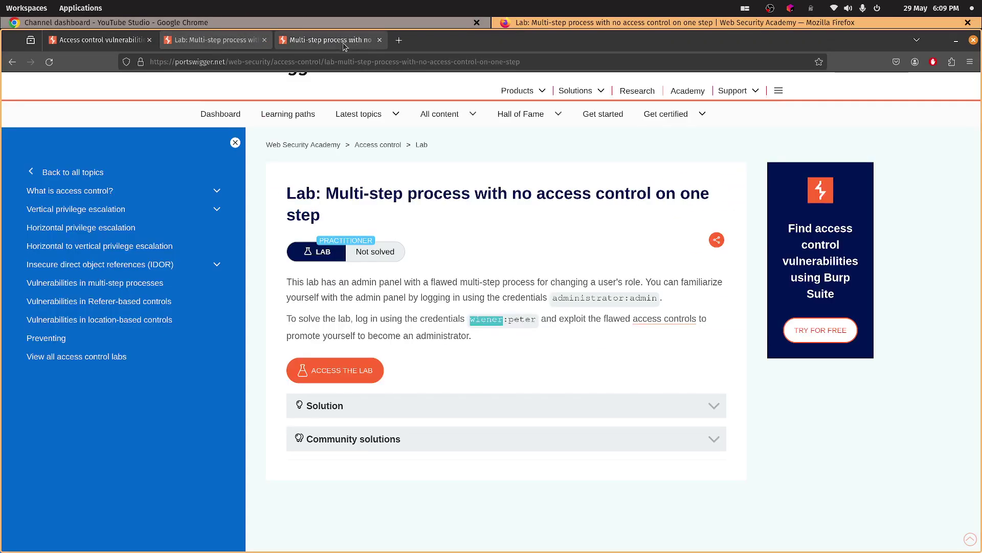
left_click(337, 43)
key("alt+Tab")
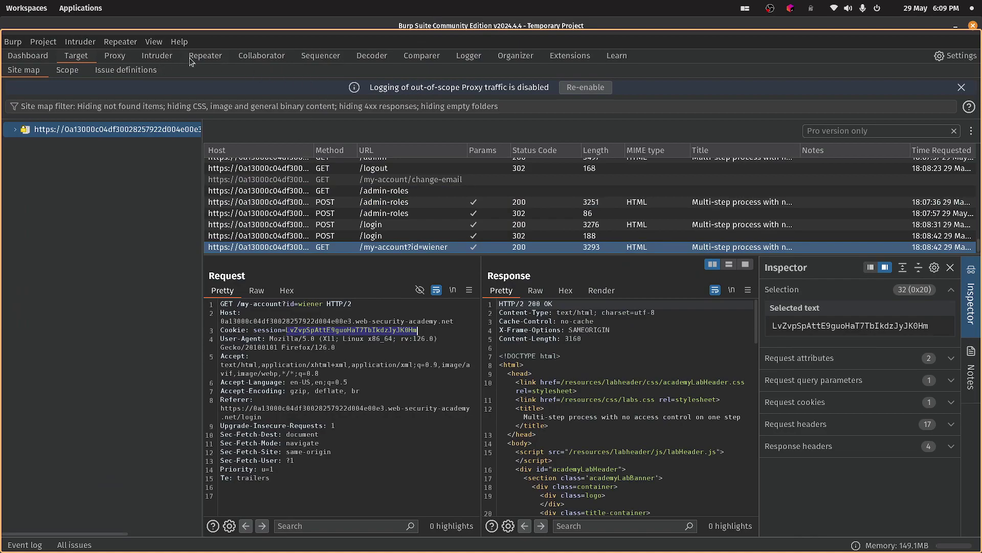
- Paste wiener's session cookie over the session value in Repeater tab 1
left_click(204, 55)
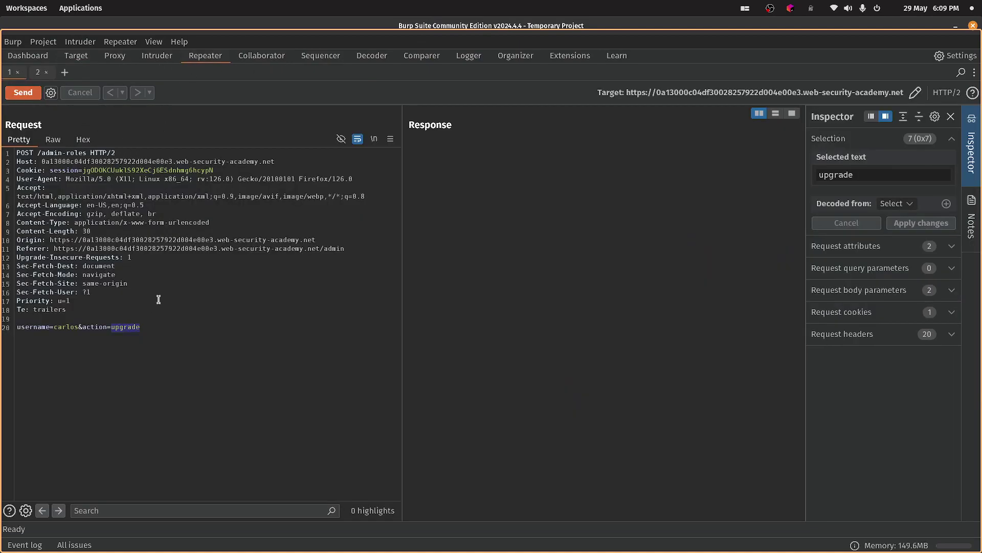
double_click(138, 171)
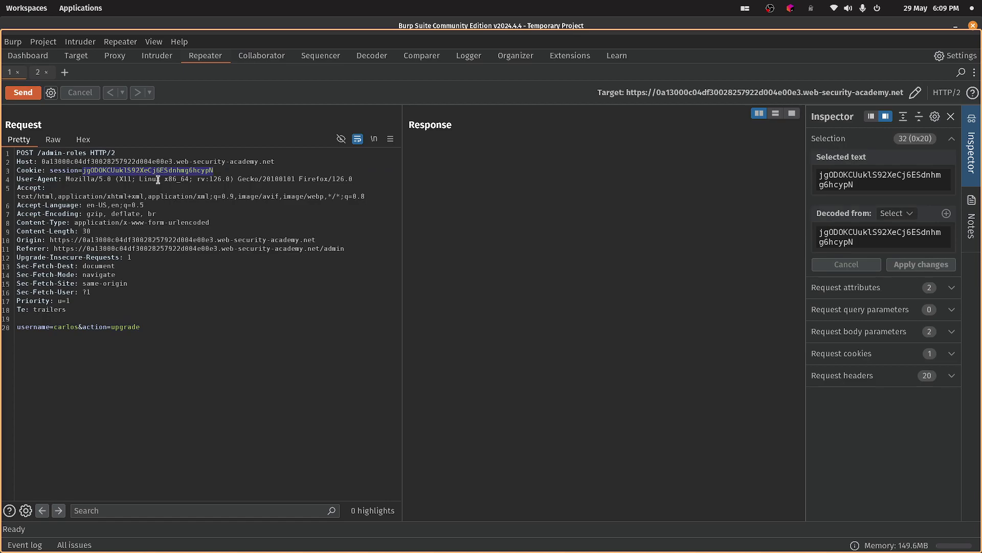
key("ctrl+v")
double_click(68, 328)
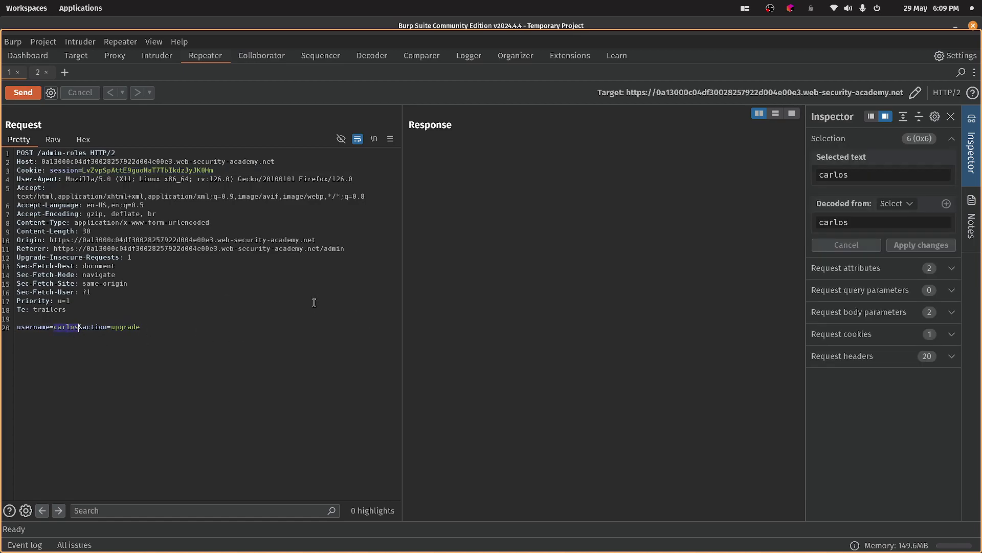
- Copy the username wiener from the lab description page
key("alt+Tab")
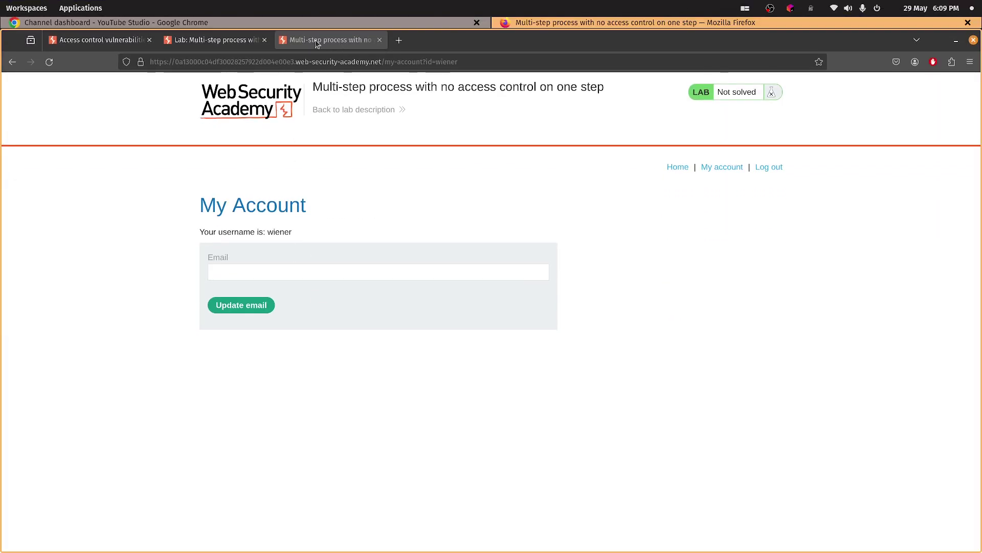
left_click(215, 38)
right_click(482, 322)
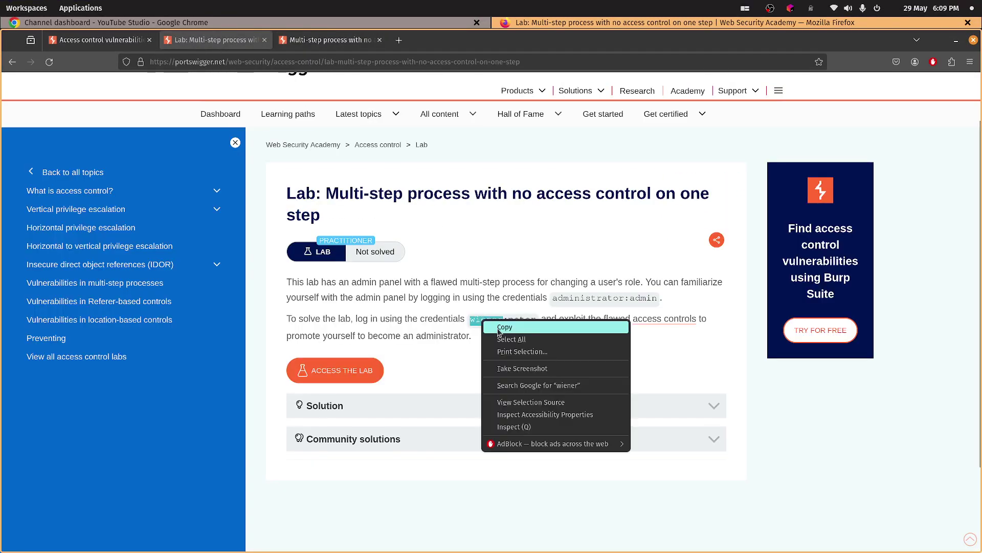
left_click(497, 328)
key("alt+Tab")
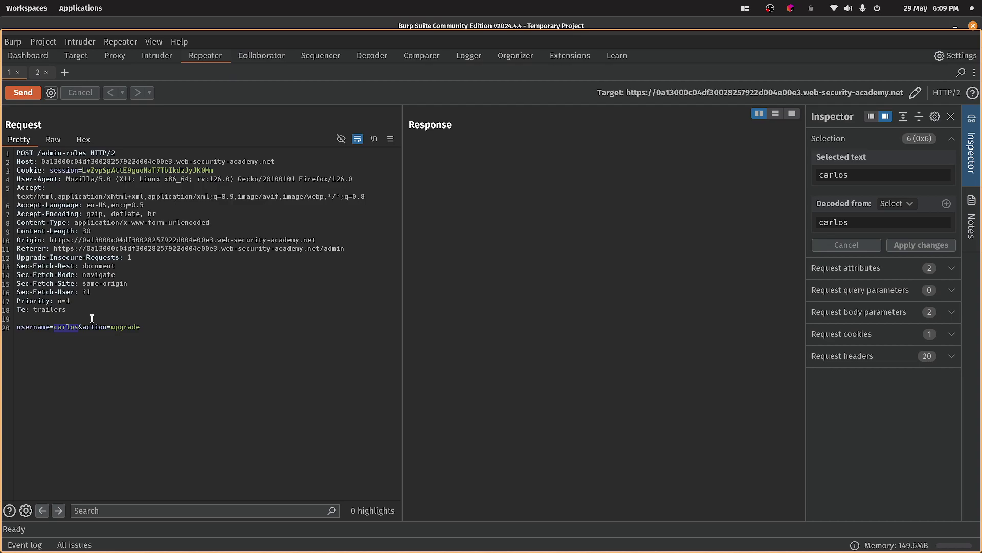
- Replace carlos with wiener in the body and send, getting 401 Unauthorized
left_click(65, 335)
double_click(65, 327)
key("ctrl+v")
left_click(235, 326)
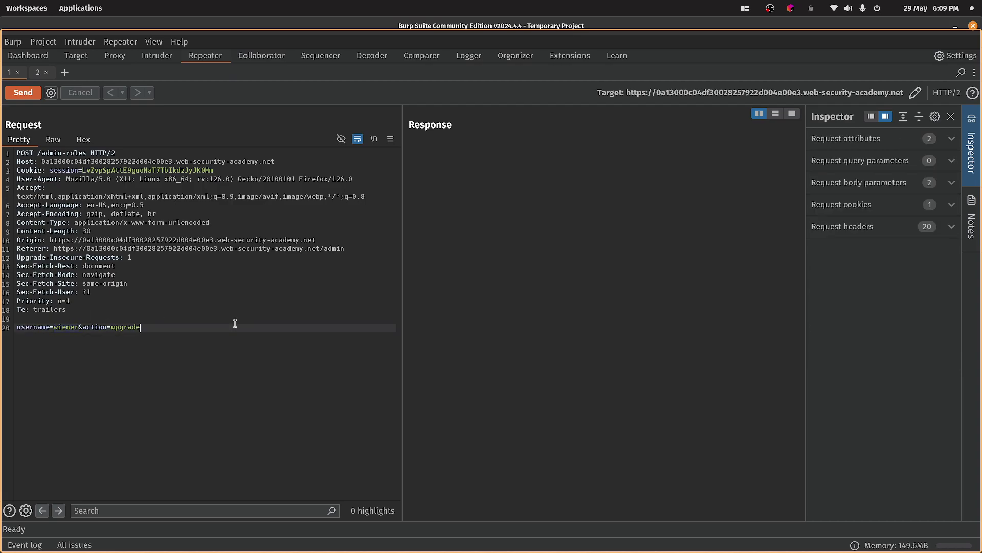
left_click(23, 92)
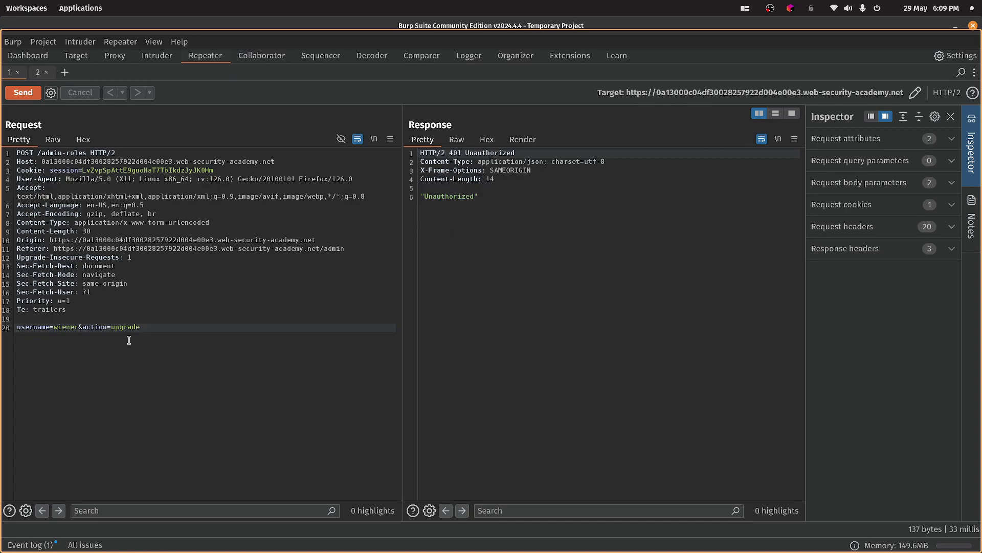
double_click(139, 170)
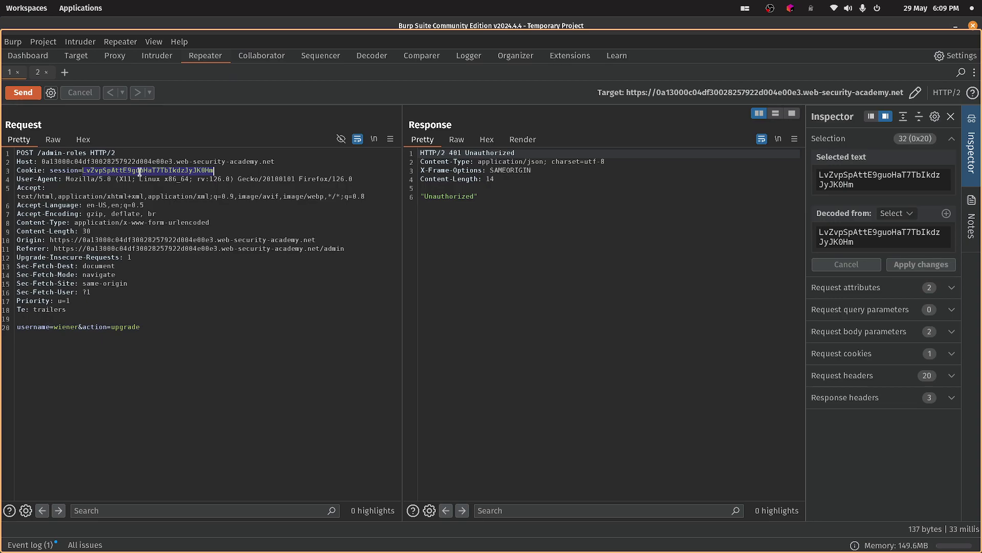
- Paste wiener's session cookie into Repeater tab 2 and copy wiener from tab 1
left_click(40, 73)
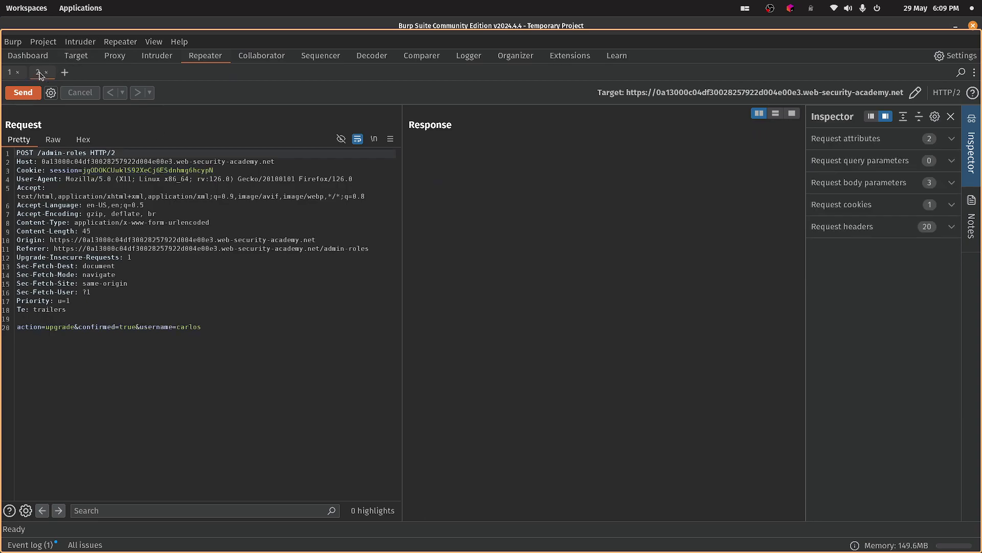
double_click(130, 170)
key("ctrl+v")
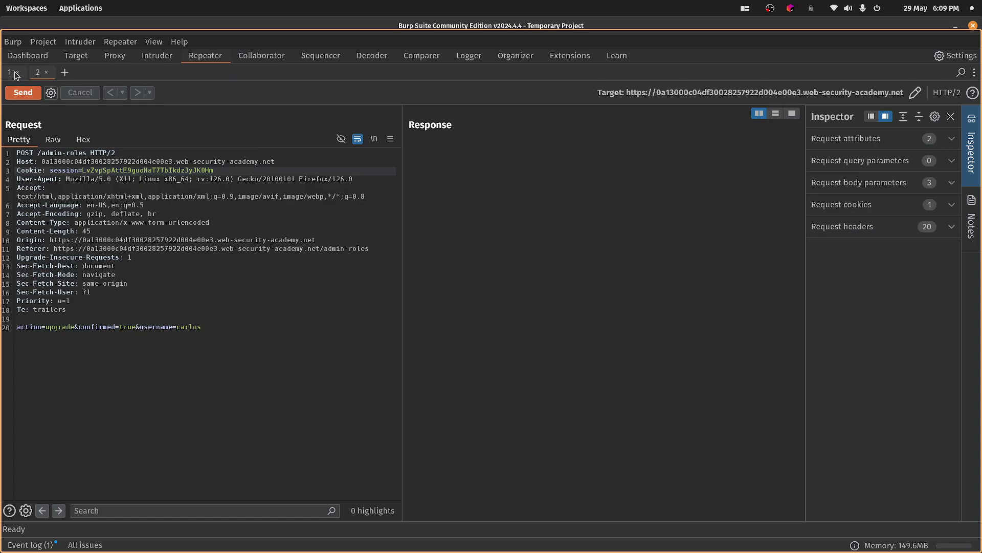
left_click(15, 74)
double_click(74, 329)
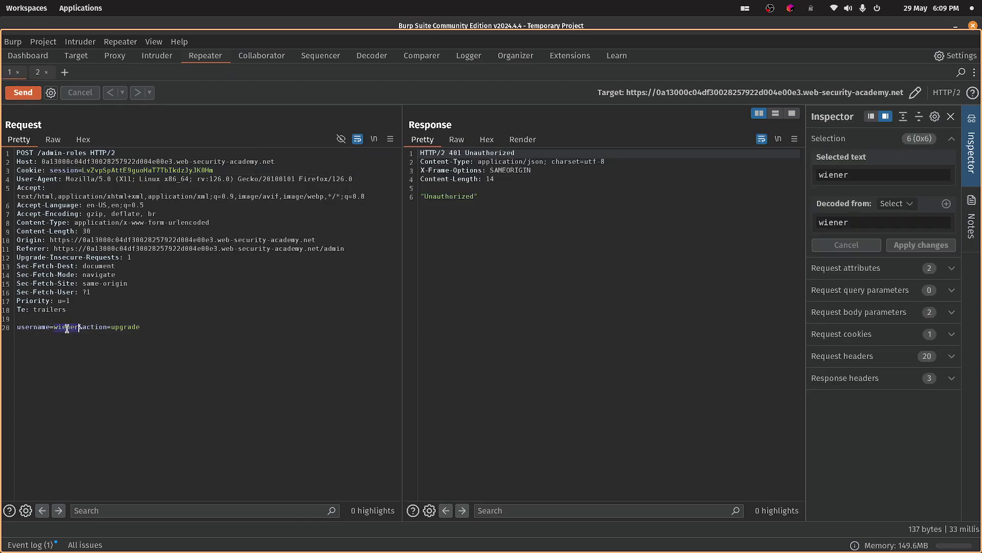
- Change username carlos to wiener in tab 2 and send, getting 302 Found to /admin
left_click(39, 77)
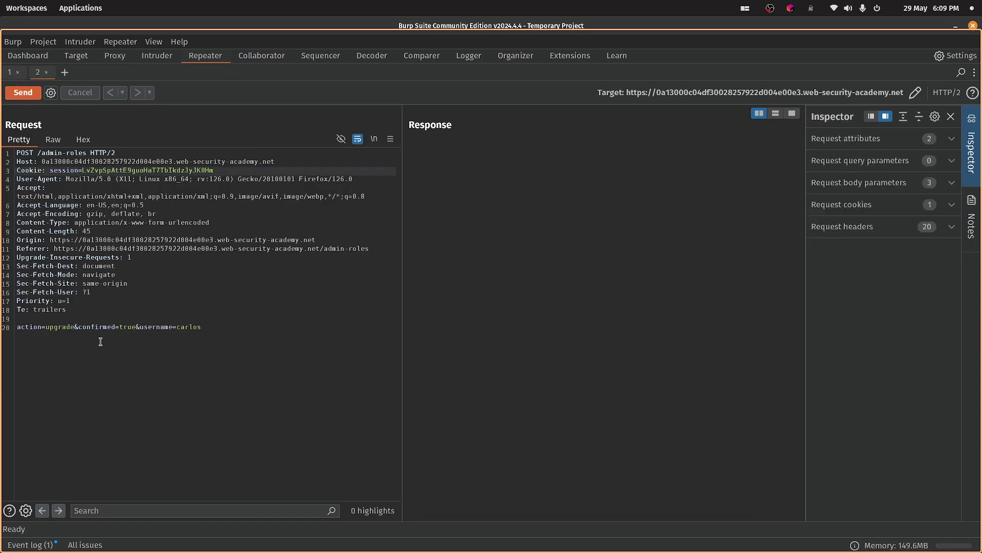
double_click(189, 327)
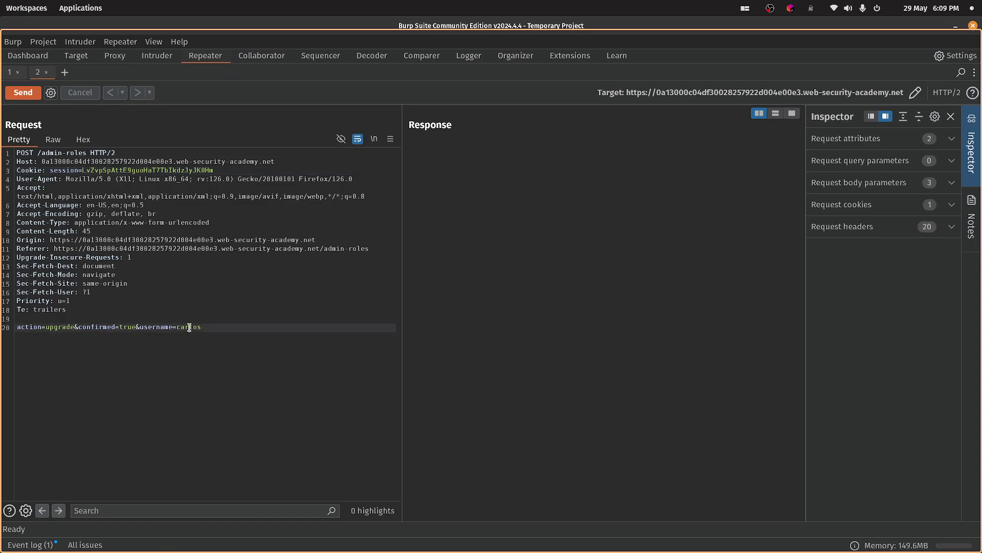
key("ctrl+v")
left_click(267, 310)
left_click(24, 93)
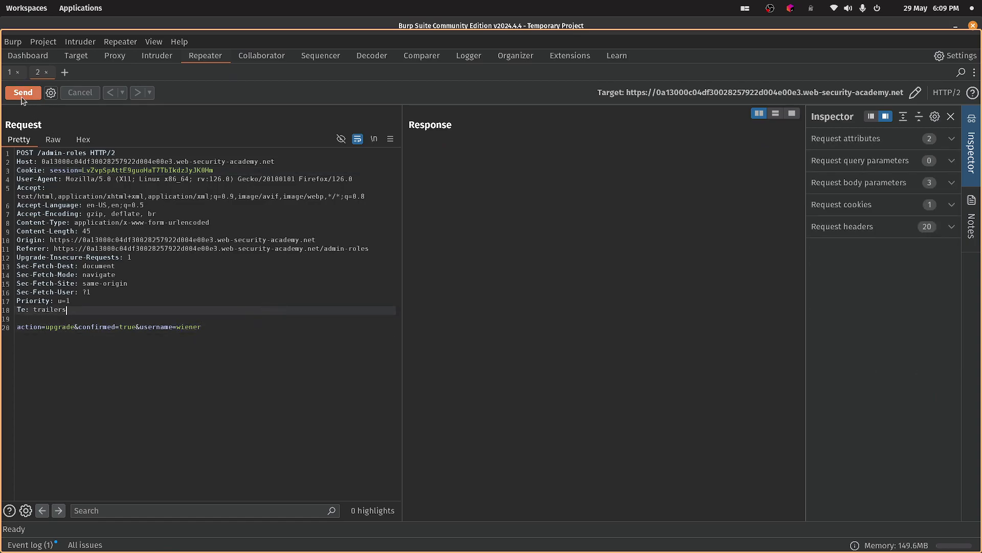
key("alt+Tab")
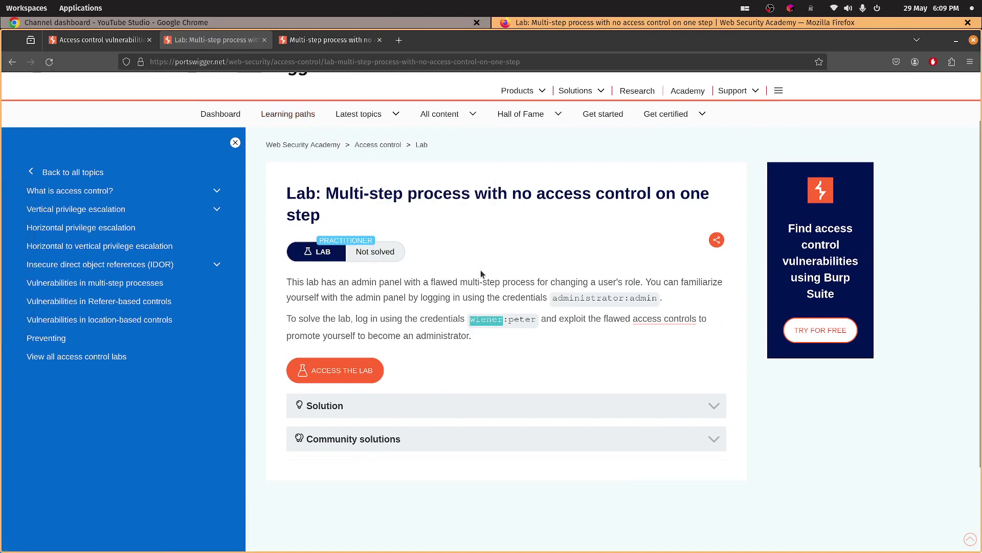
key("alt+Tab")
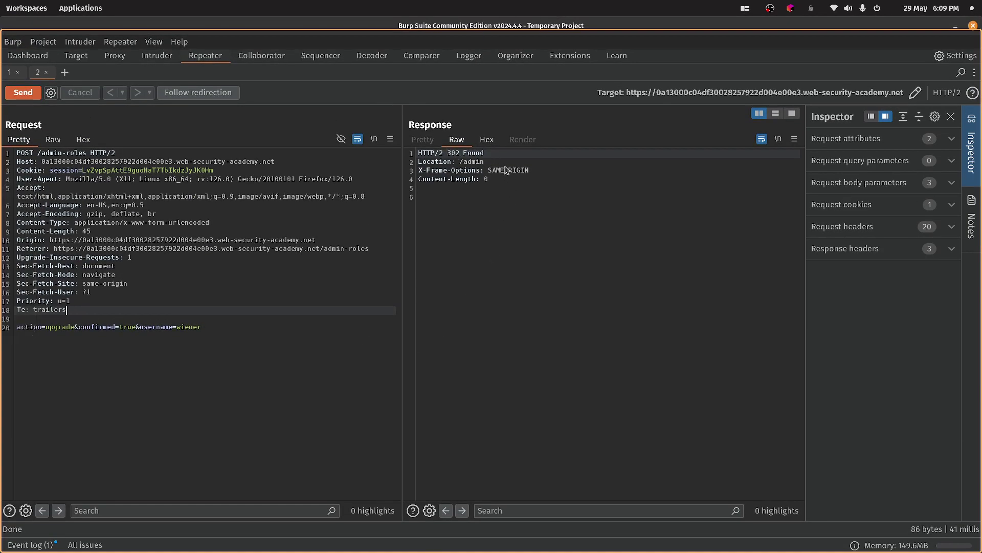
- Check the lab status in Firefox, which still reads Not solved
left_click(160, 357)
key("alt+Tab")
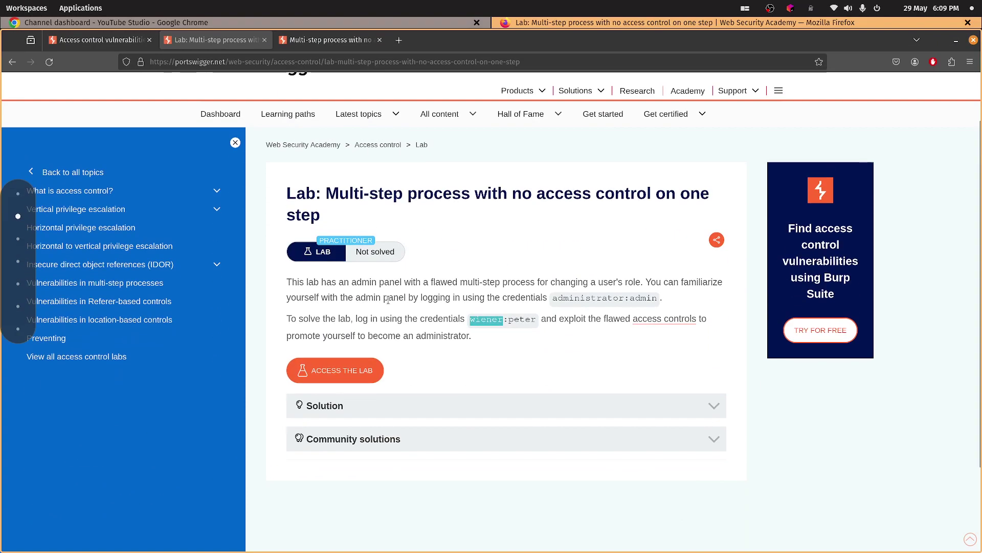